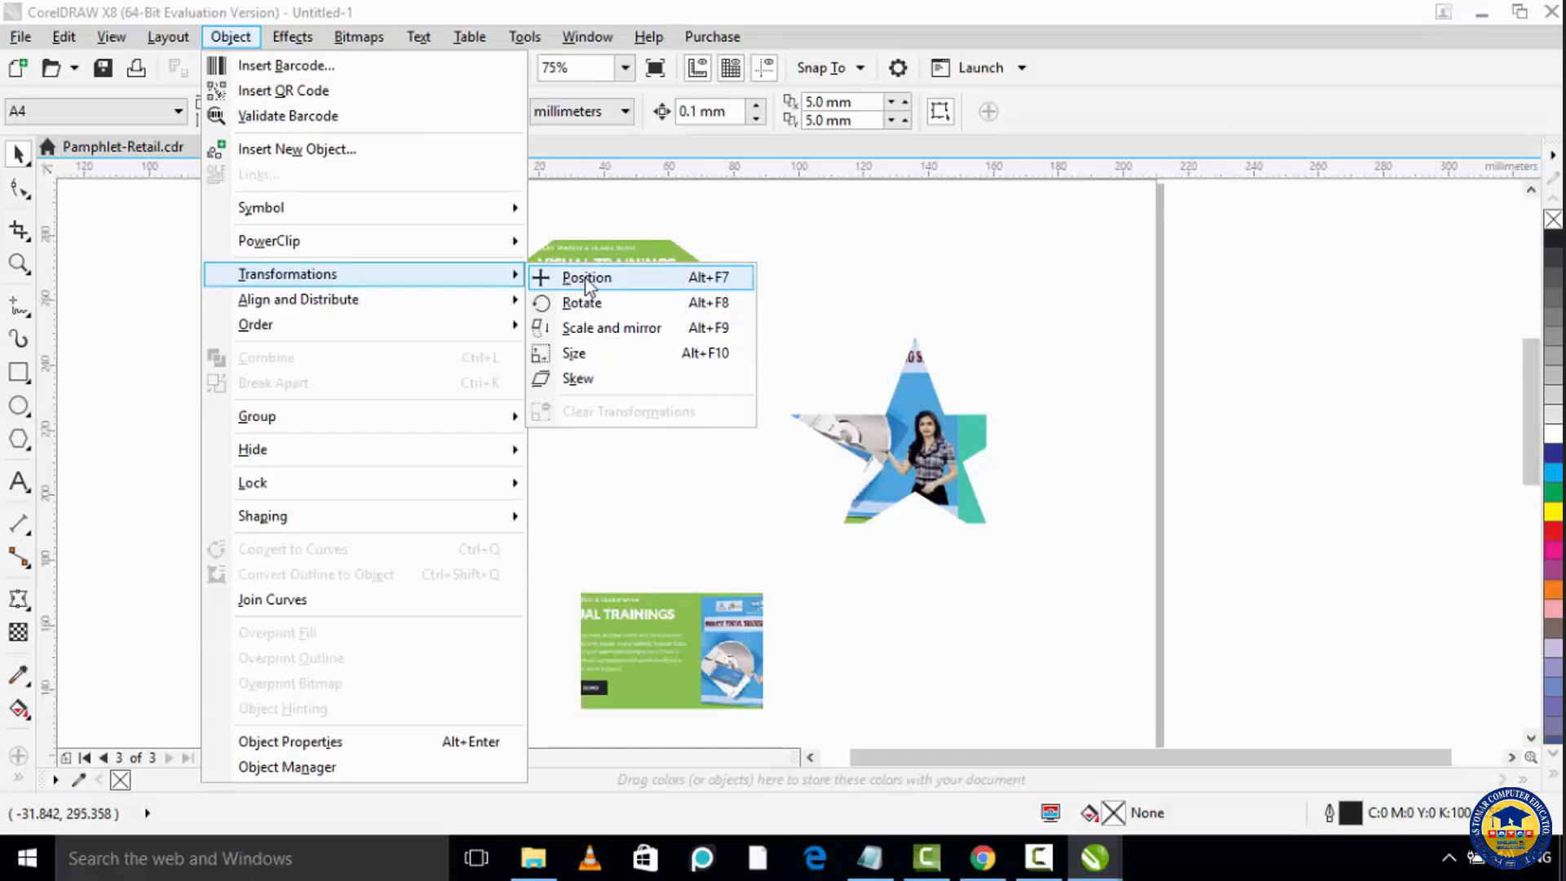
# Step: Open the Position transformation settings and enlarge the photo-filled star to about 124 × 100 mm, repositioning it on the page
pyautogui.click(585, 278)
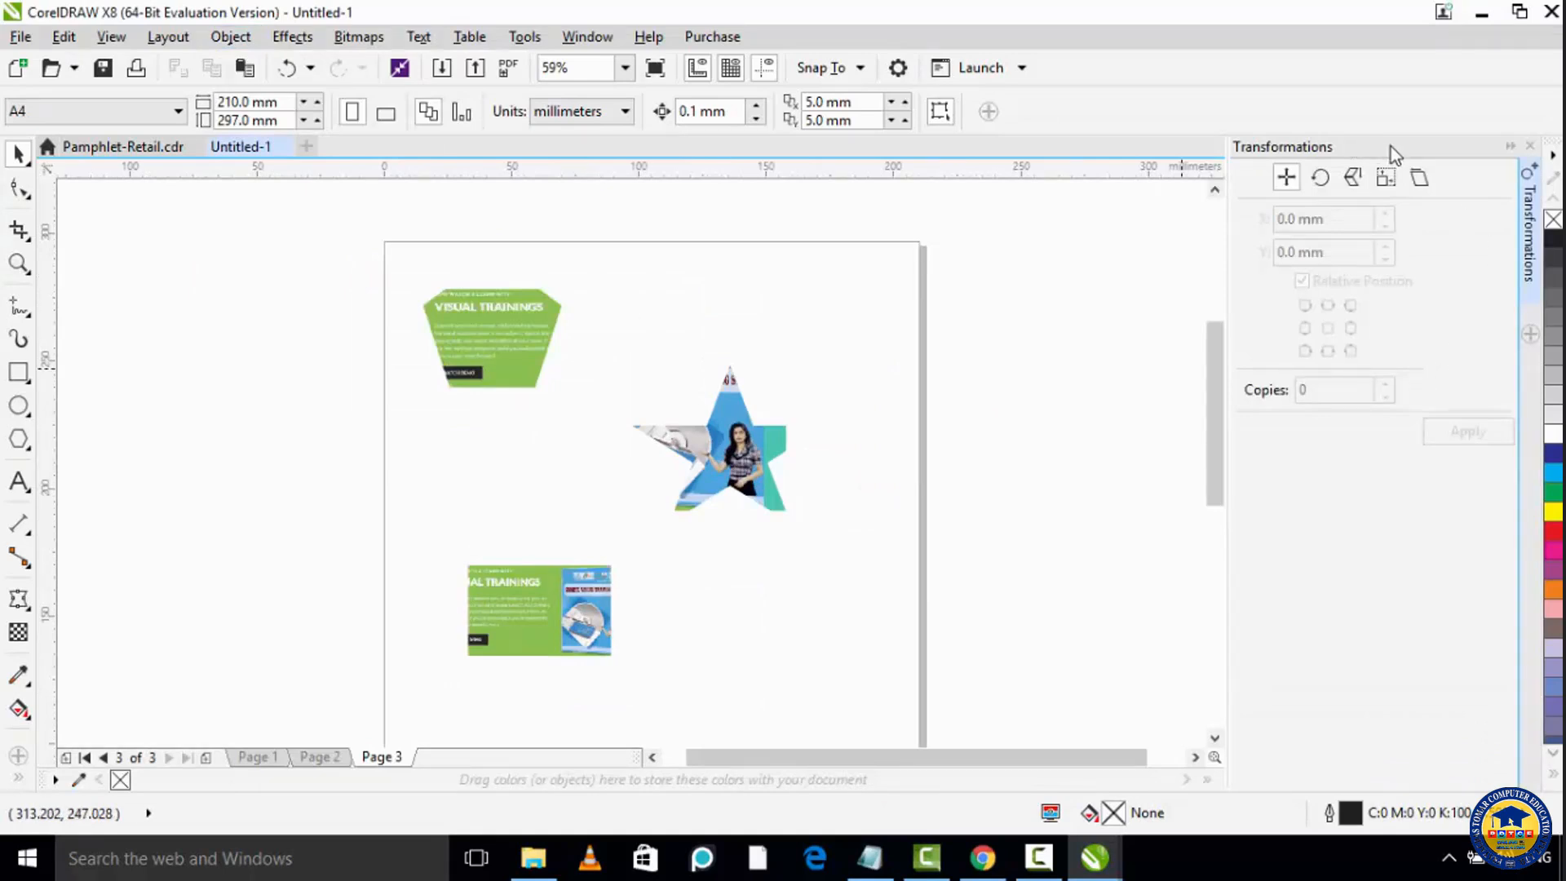
pyautogui.click(1319, 178)
pyautogui.click(718, 463)
pyautogui.moveTo(835, 530); pyautogui.dragTo(1003, 636)
pyautogui.moveTo(806, 510); pyautogui.dragTo(758, 445)
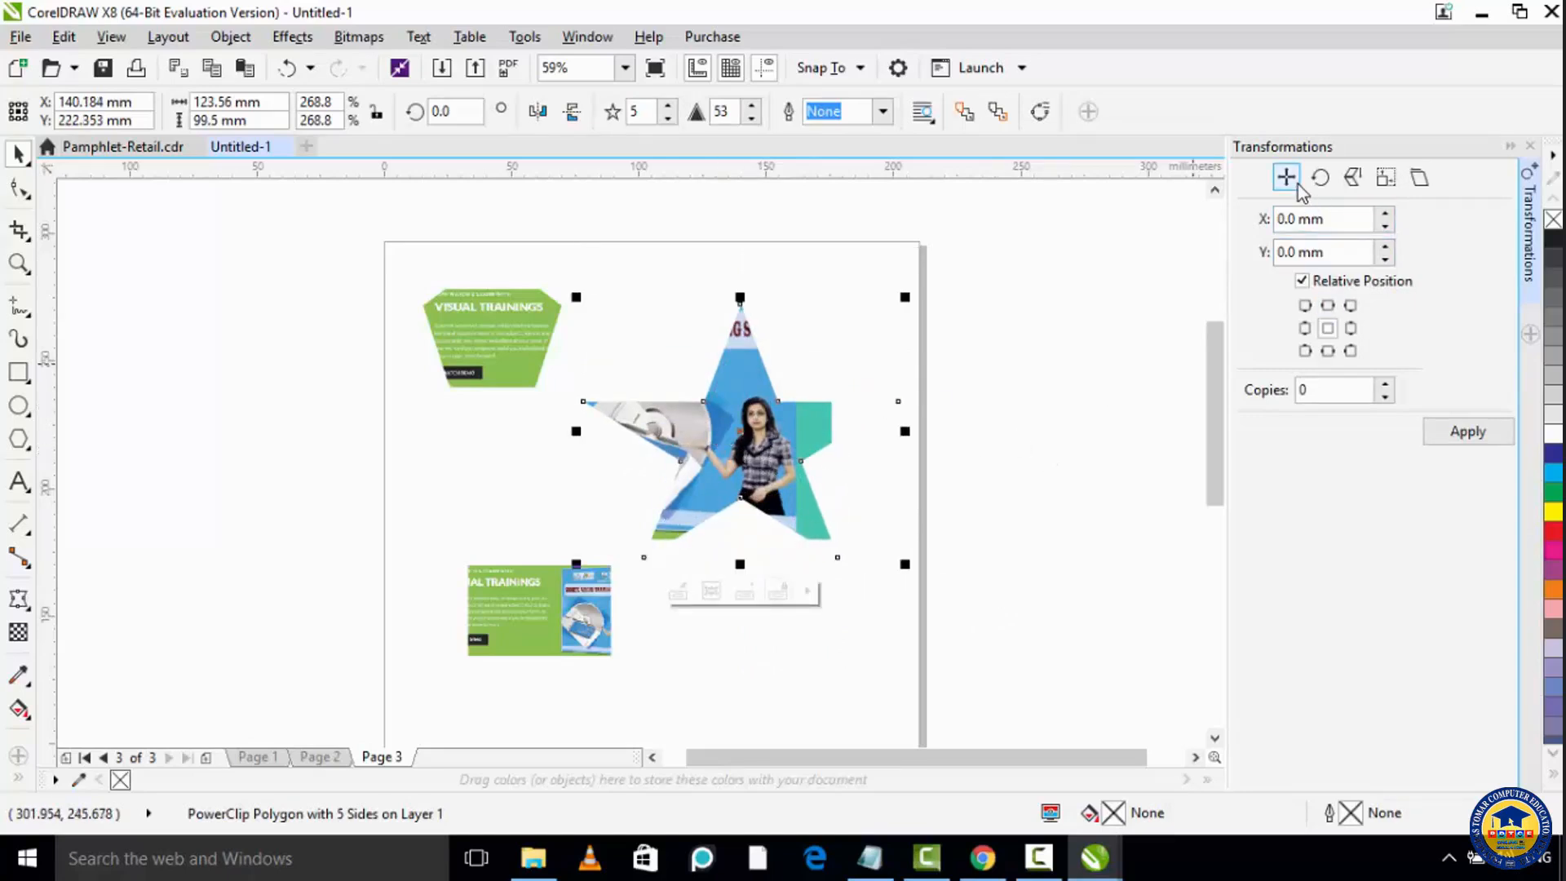
# Step: Move the star by a relative offset of 5 mm in X and 3 mm in Y
pyautogui.click(1387, 214)
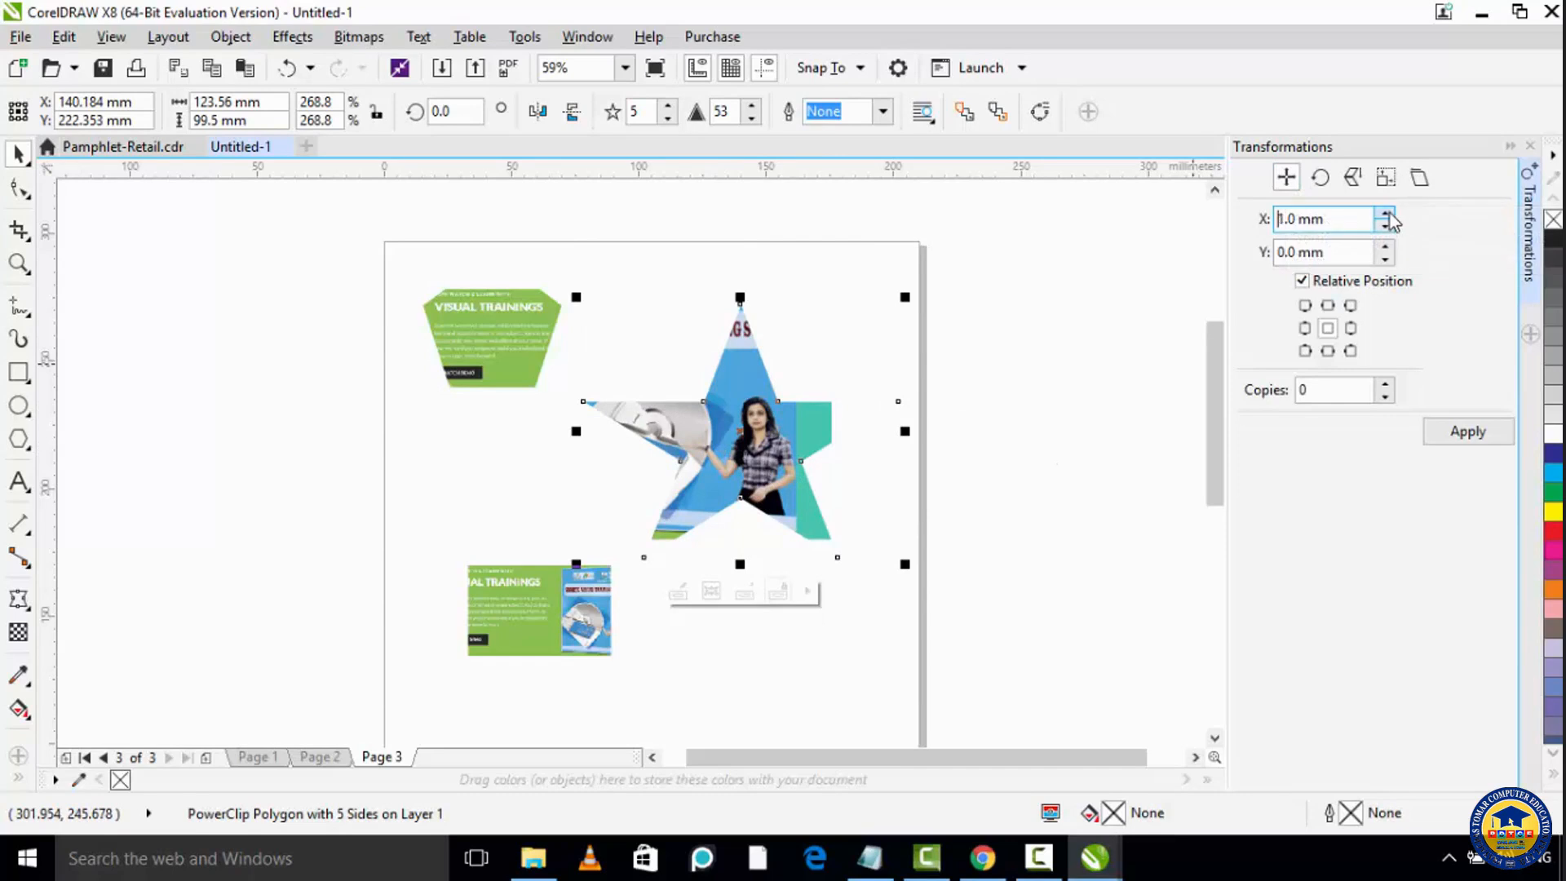
pyautogui.click(1386, 214)
pyautogui.click(1386, 213)
pyautogui.click(1387, 247)
pyautogui.click(1386, 247)
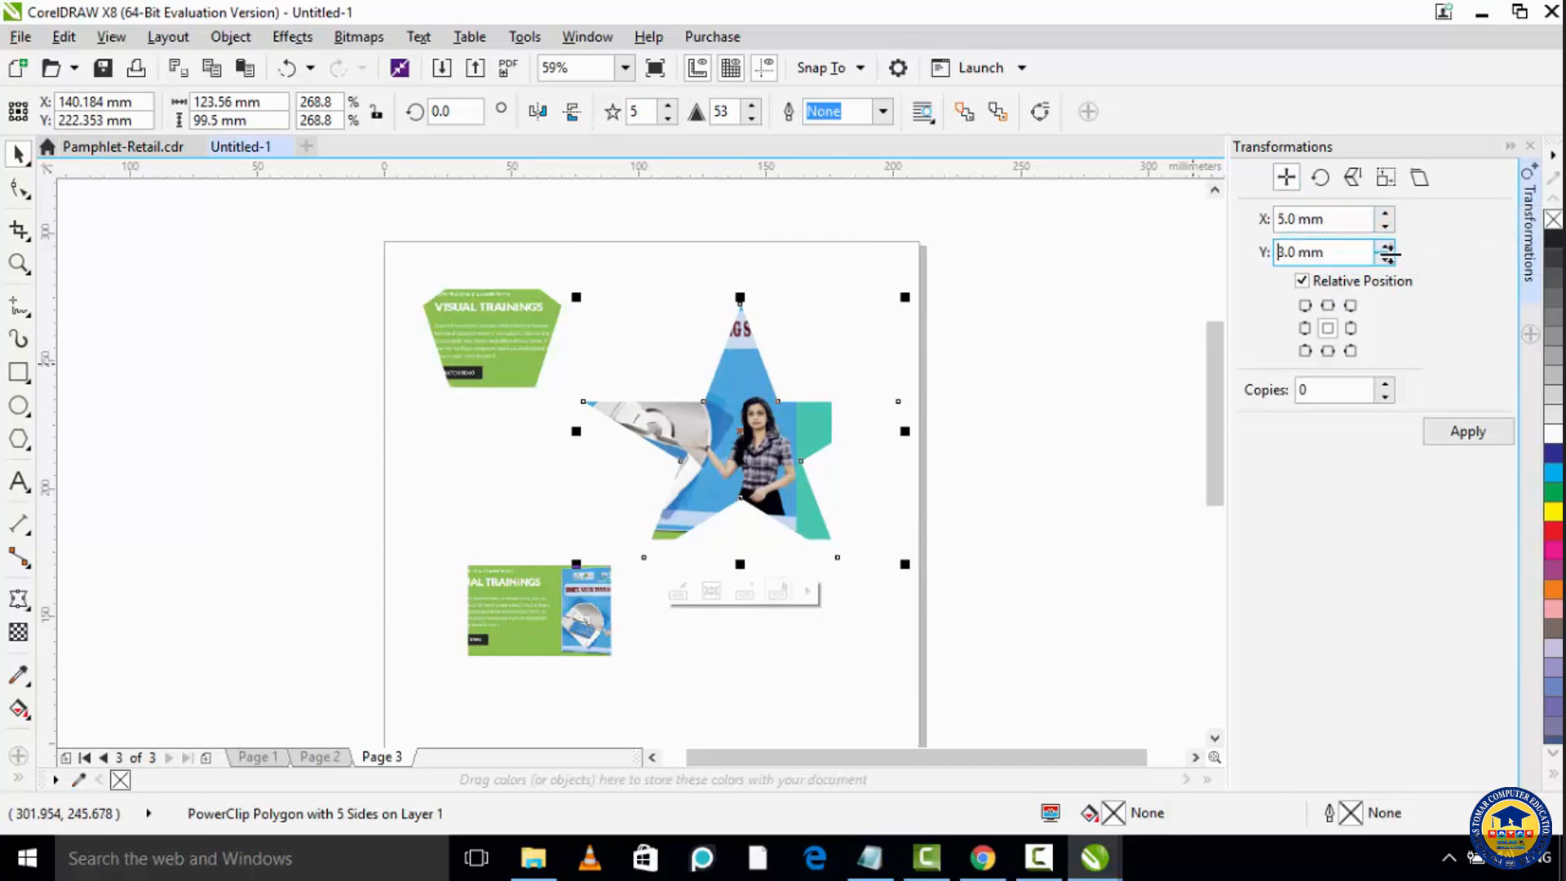
pyautogui.click(1450, 438)
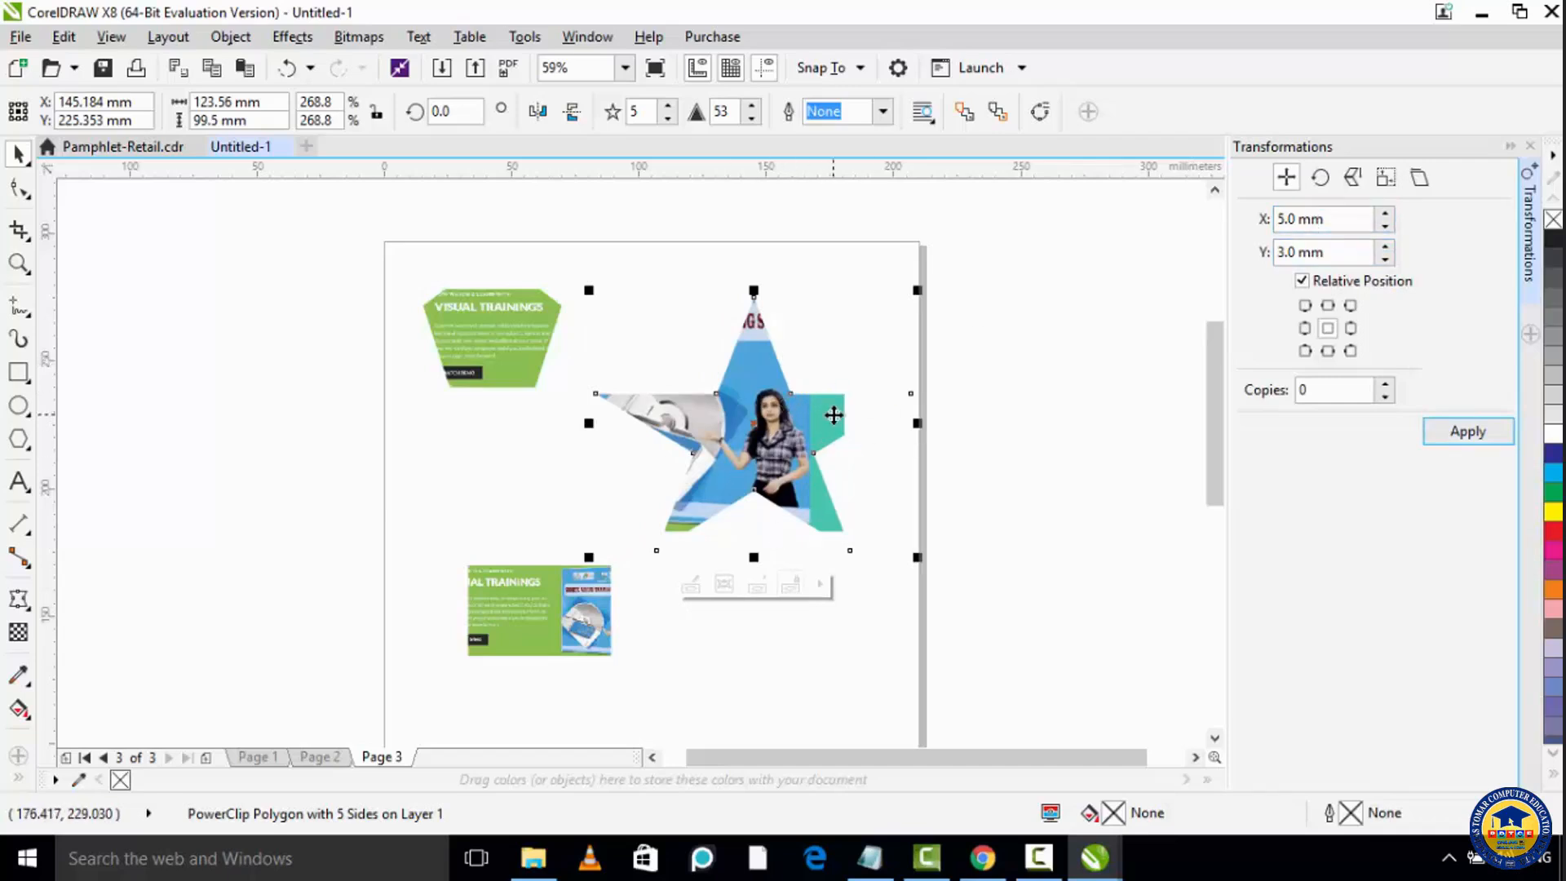
# Step: Rotate the star by 25 degrees about its centre, and undo the rotation
pyautogui.click(1321, 178)
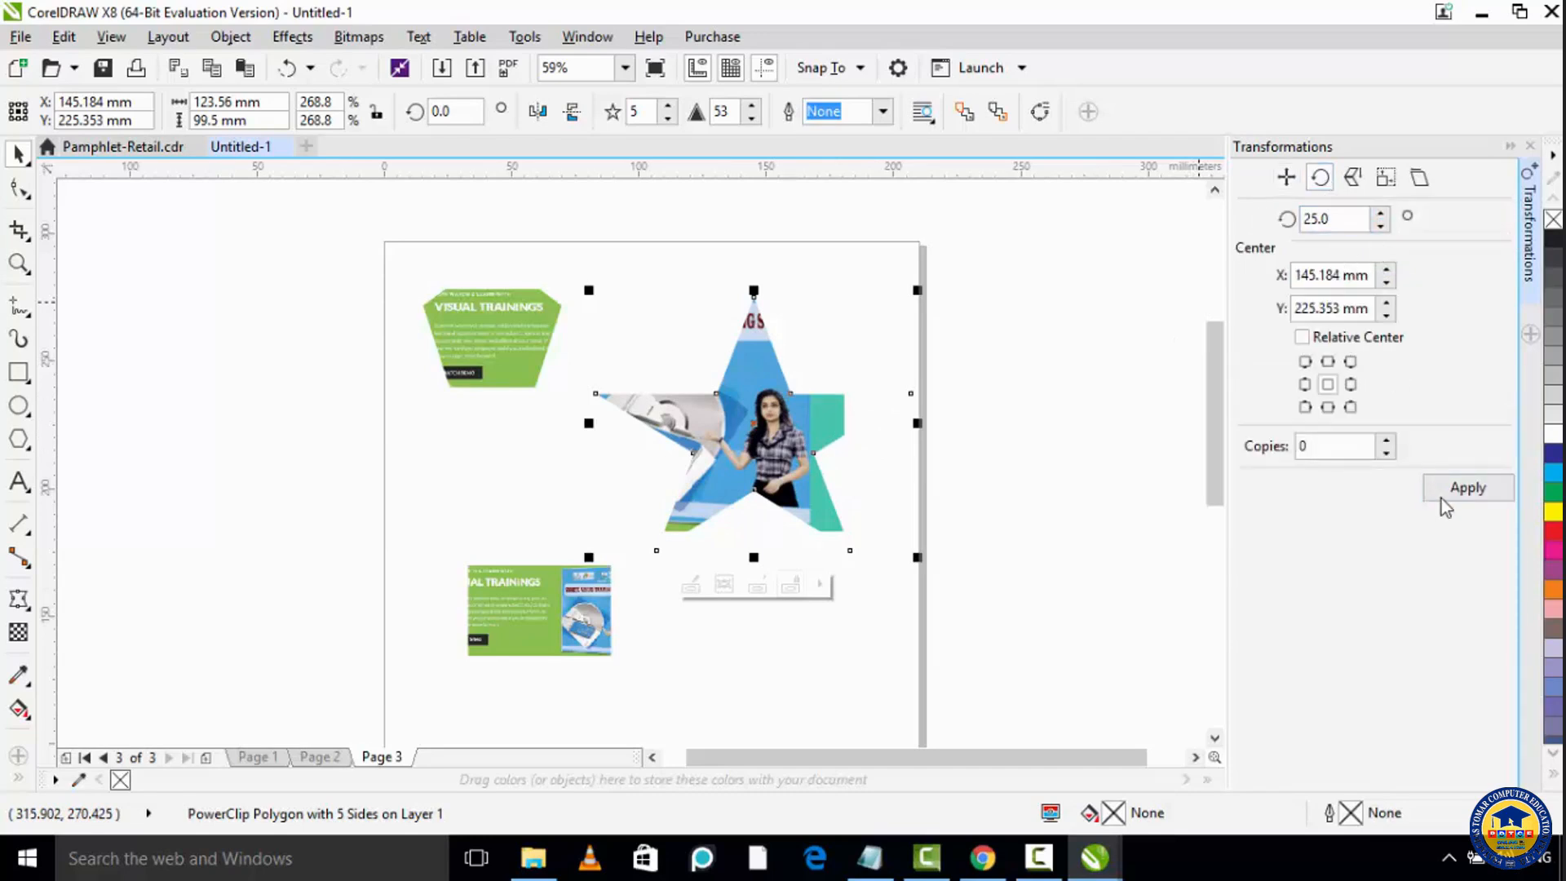
pyautogui.click(1467, 491)
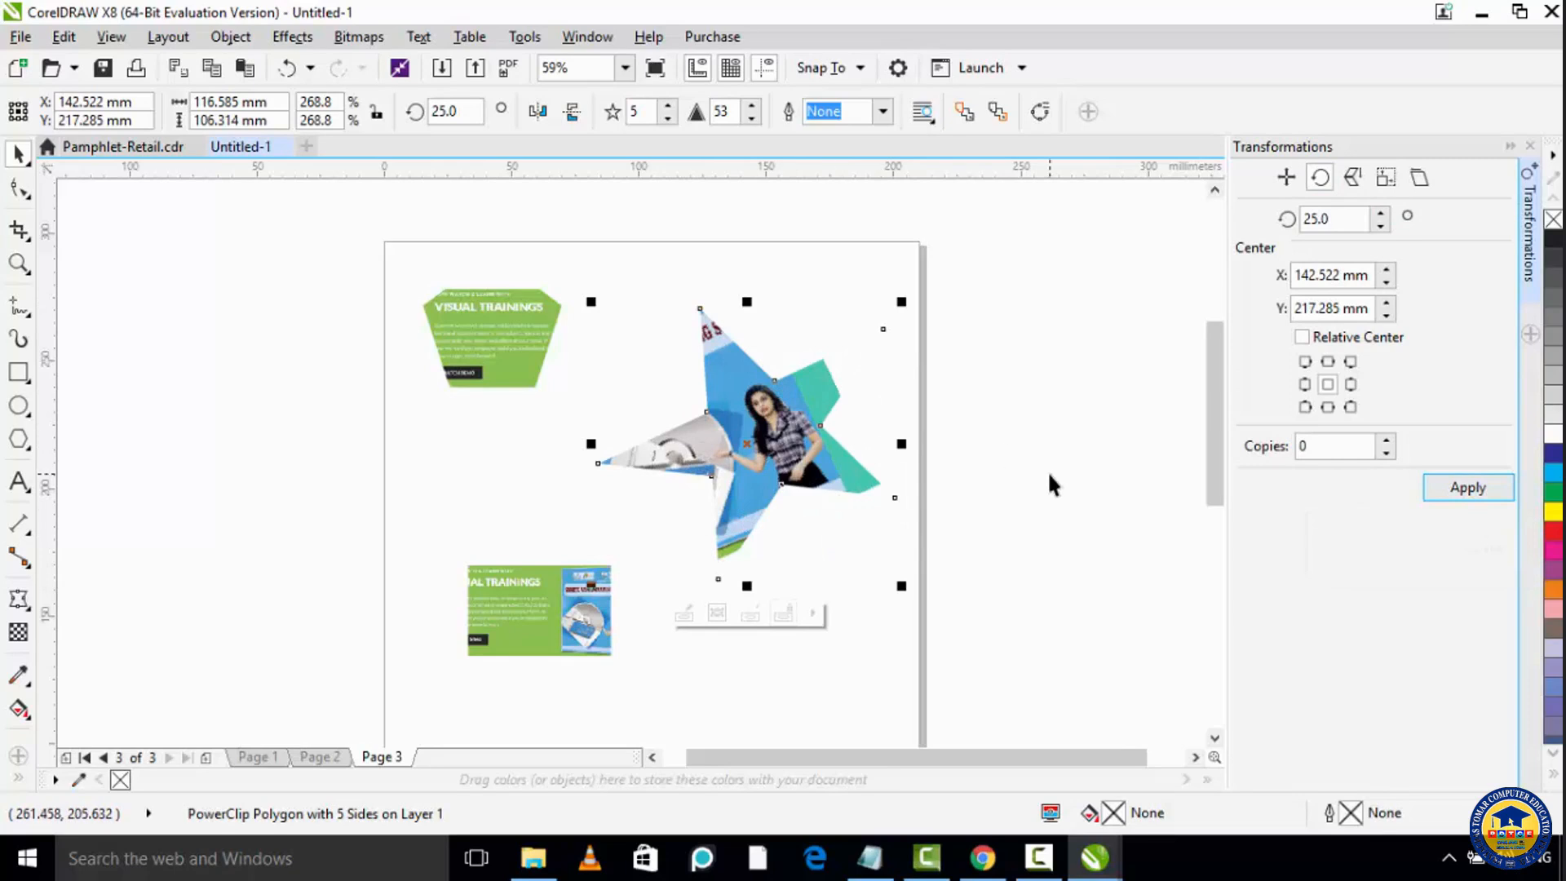
pyautogui.hotkey('ctrl', 'z')
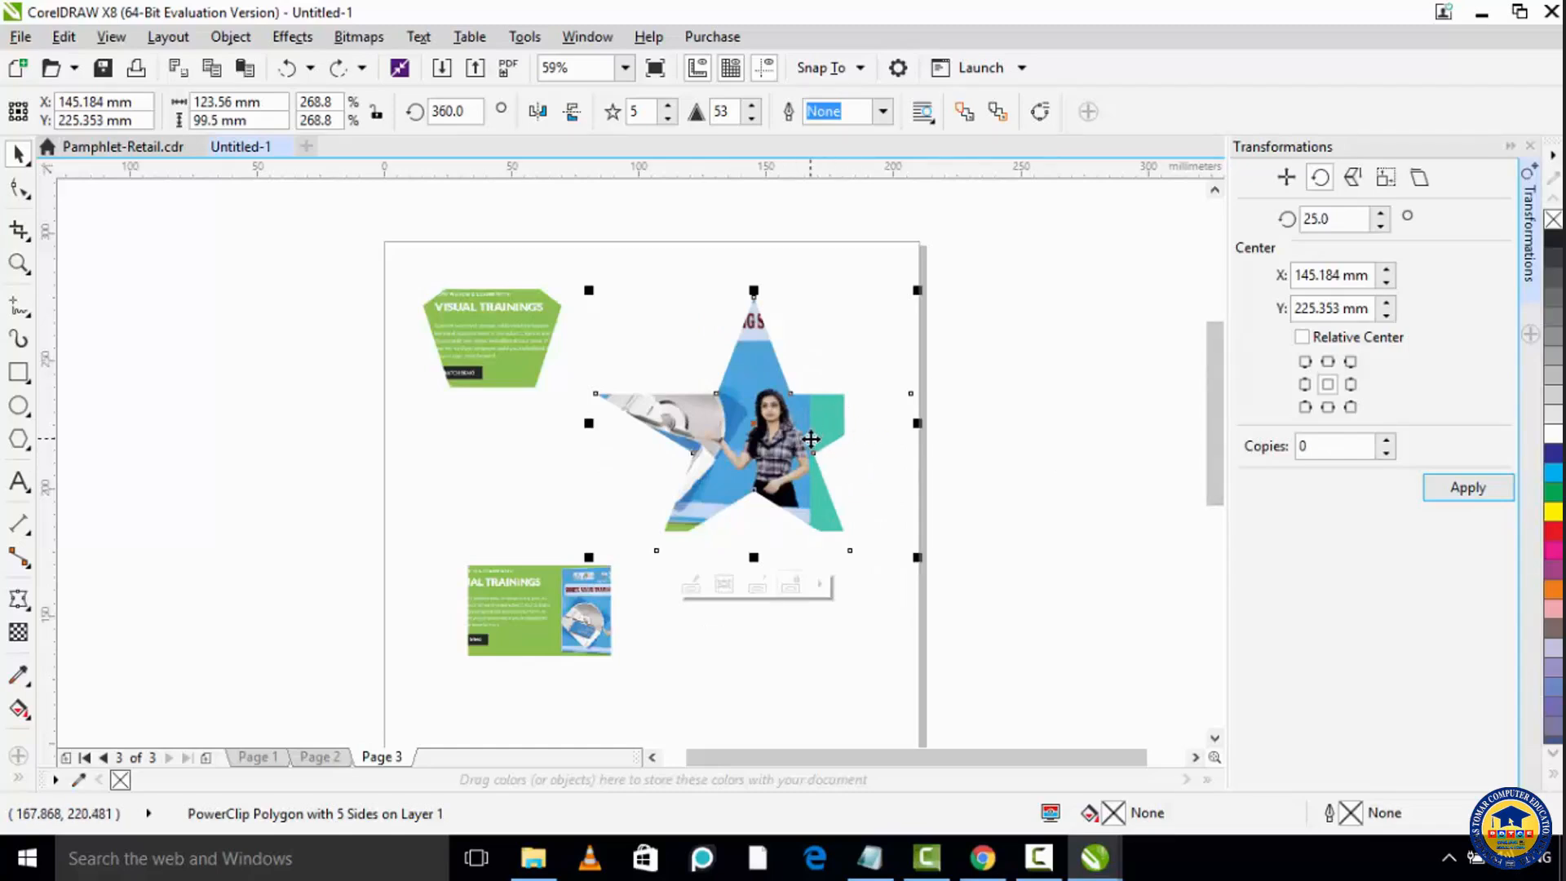
# Step: Create one copy of the star rotated by 15 degrees
pyautogui.click(1349, 445)
pyautogui.moveTo(1349, 445); pyautogui.dragTo(1282, 451)
pyautogui.write('1')
pyautogui.click(1383, 226)
pyautogui.click(1384, 226)
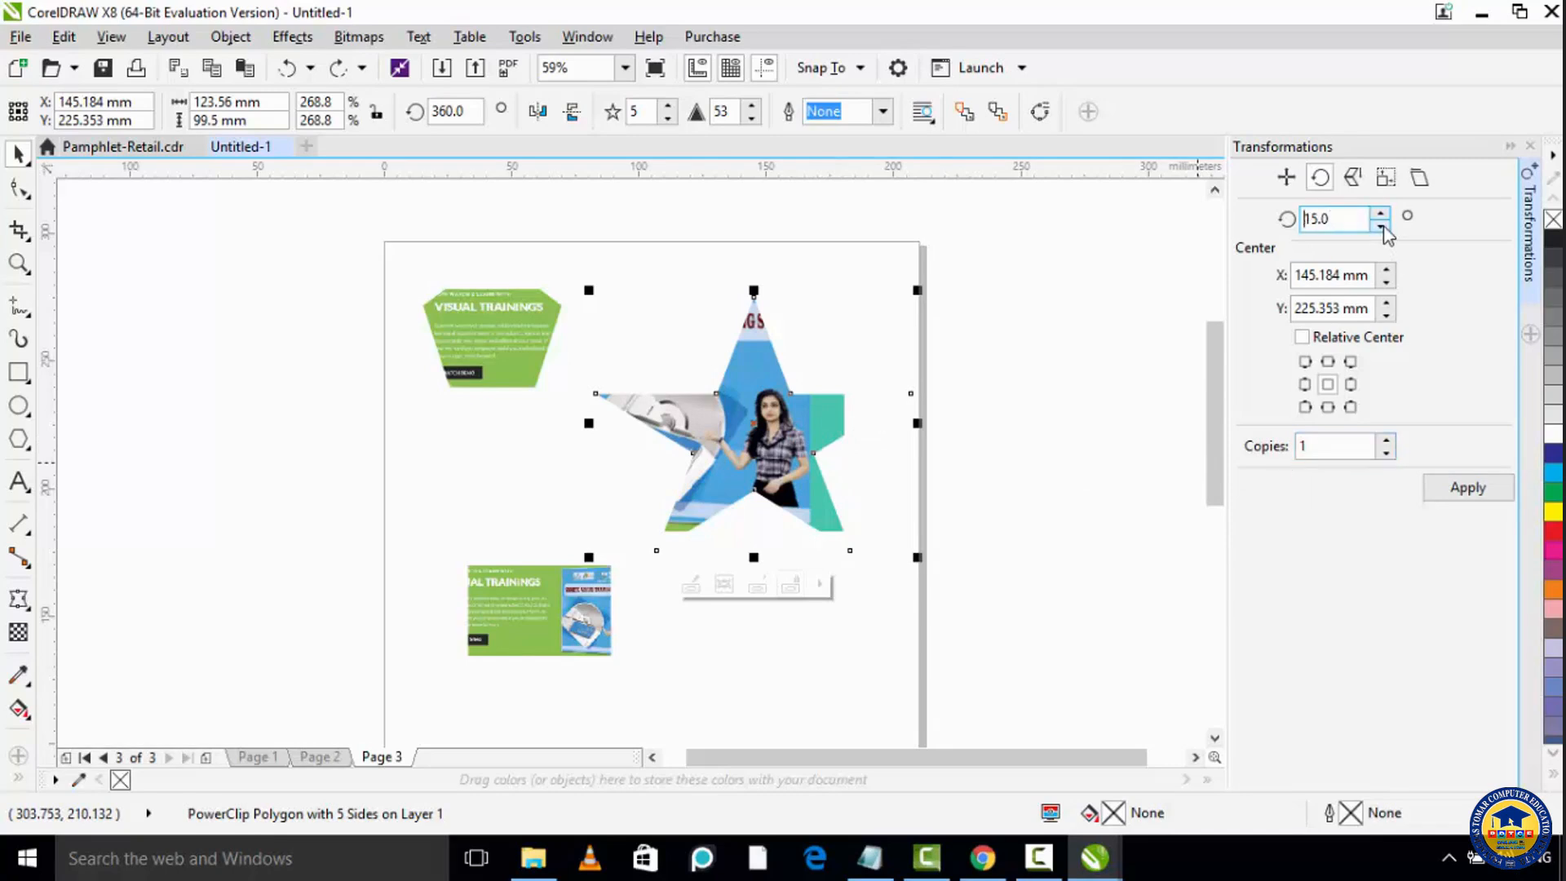
pyautogui.click(1483, 493)
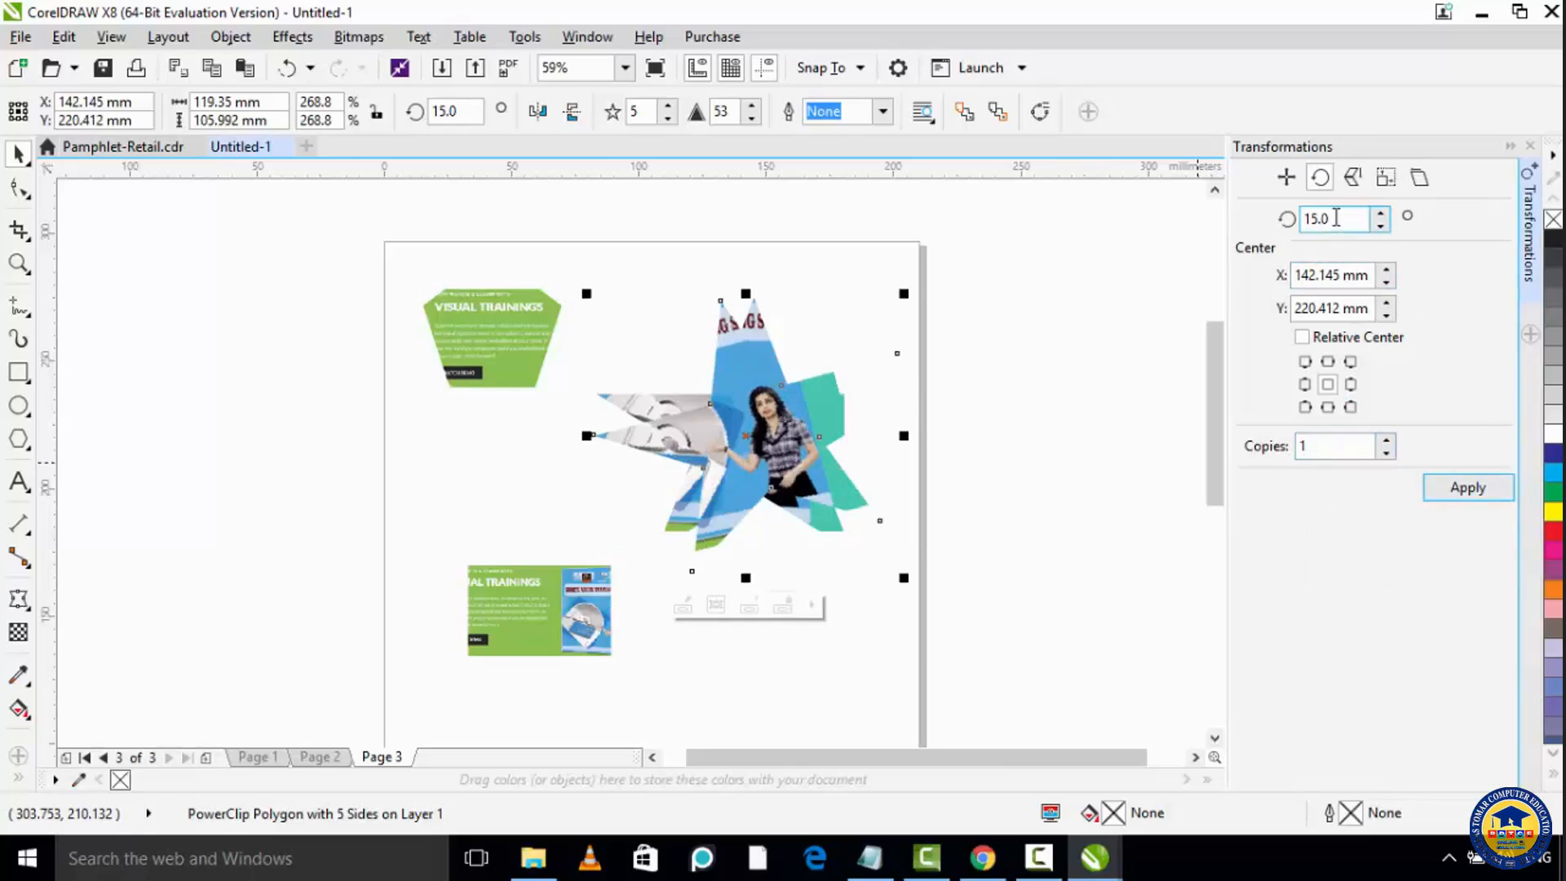
# Step: Add two more single copies of the star, one rotated a further 30 degrees and one a further 45 degrees
pyautogui.click(1380, 213)
pyautogui.click(1381, 214)
pyautogui.click(1466, 486)
pyautogui.click(1380, 213)
pyautogui.click(1380, 214)
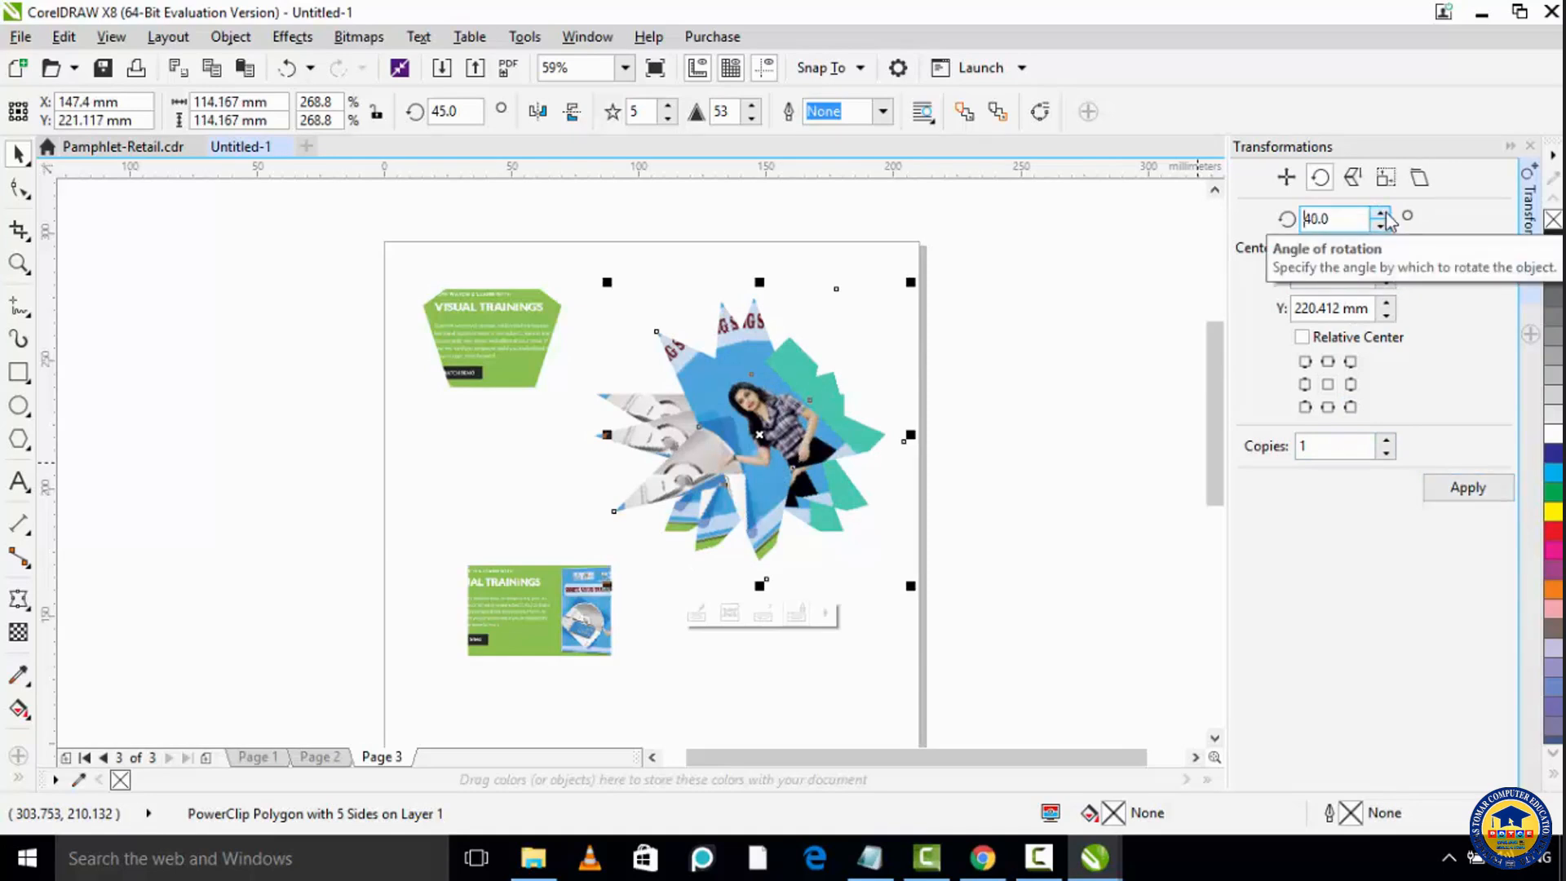
pyautogui.click(1386, 214)
pyautogui.click(1487, 486)
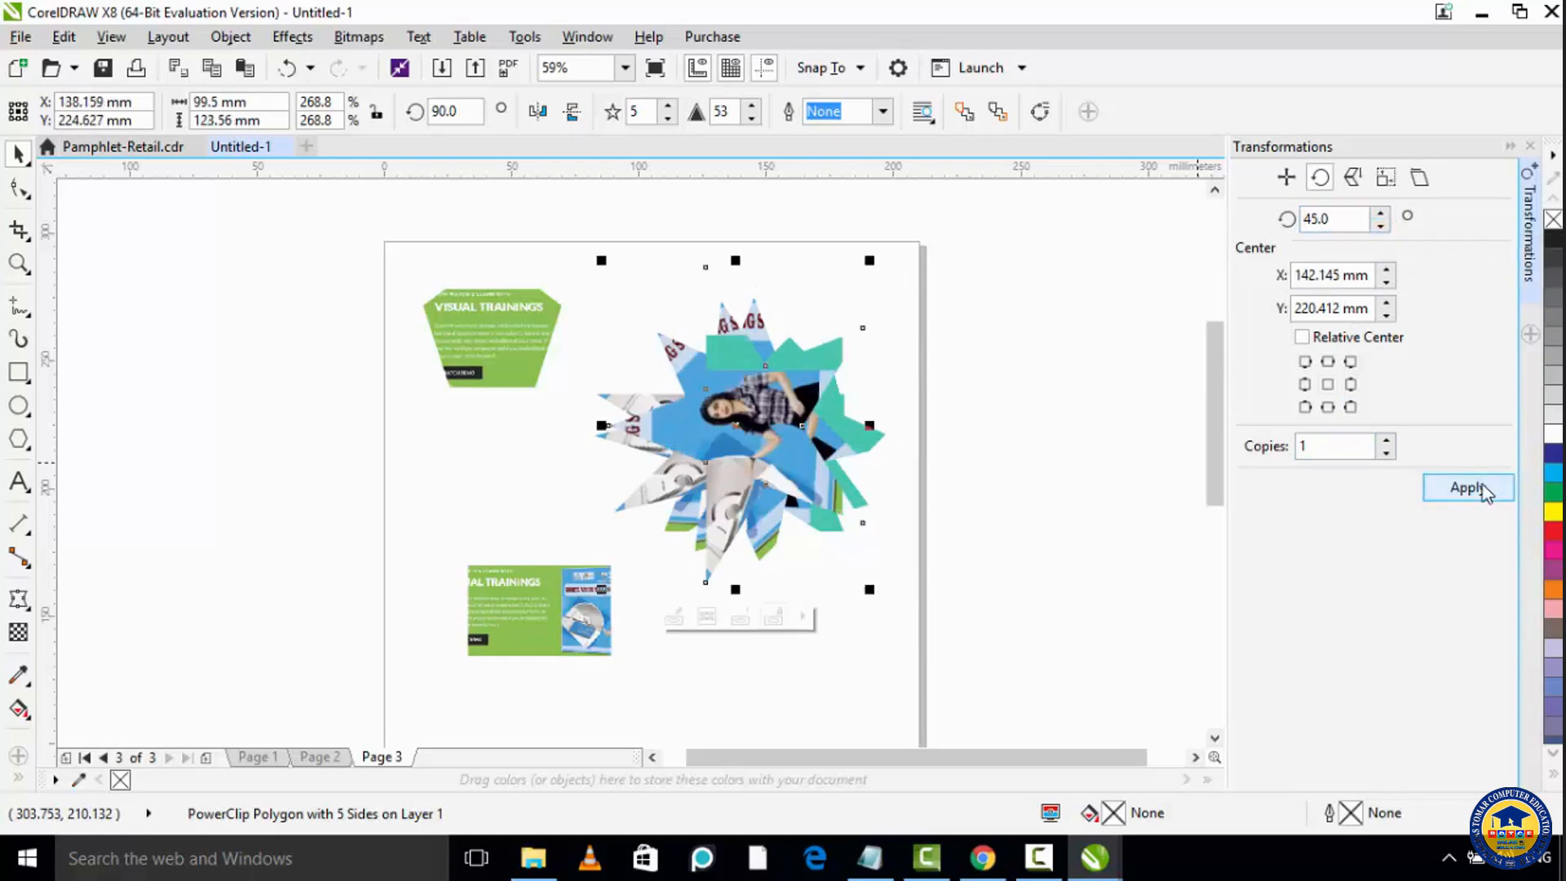
# Step: Undo all the rotated copies and the star's relative position move
pyautogui.click(892, 405)
pyautogui.moveTo(613, 290); pyautogui.dragTo(979, 625)
pyautogui.click(754, 441)
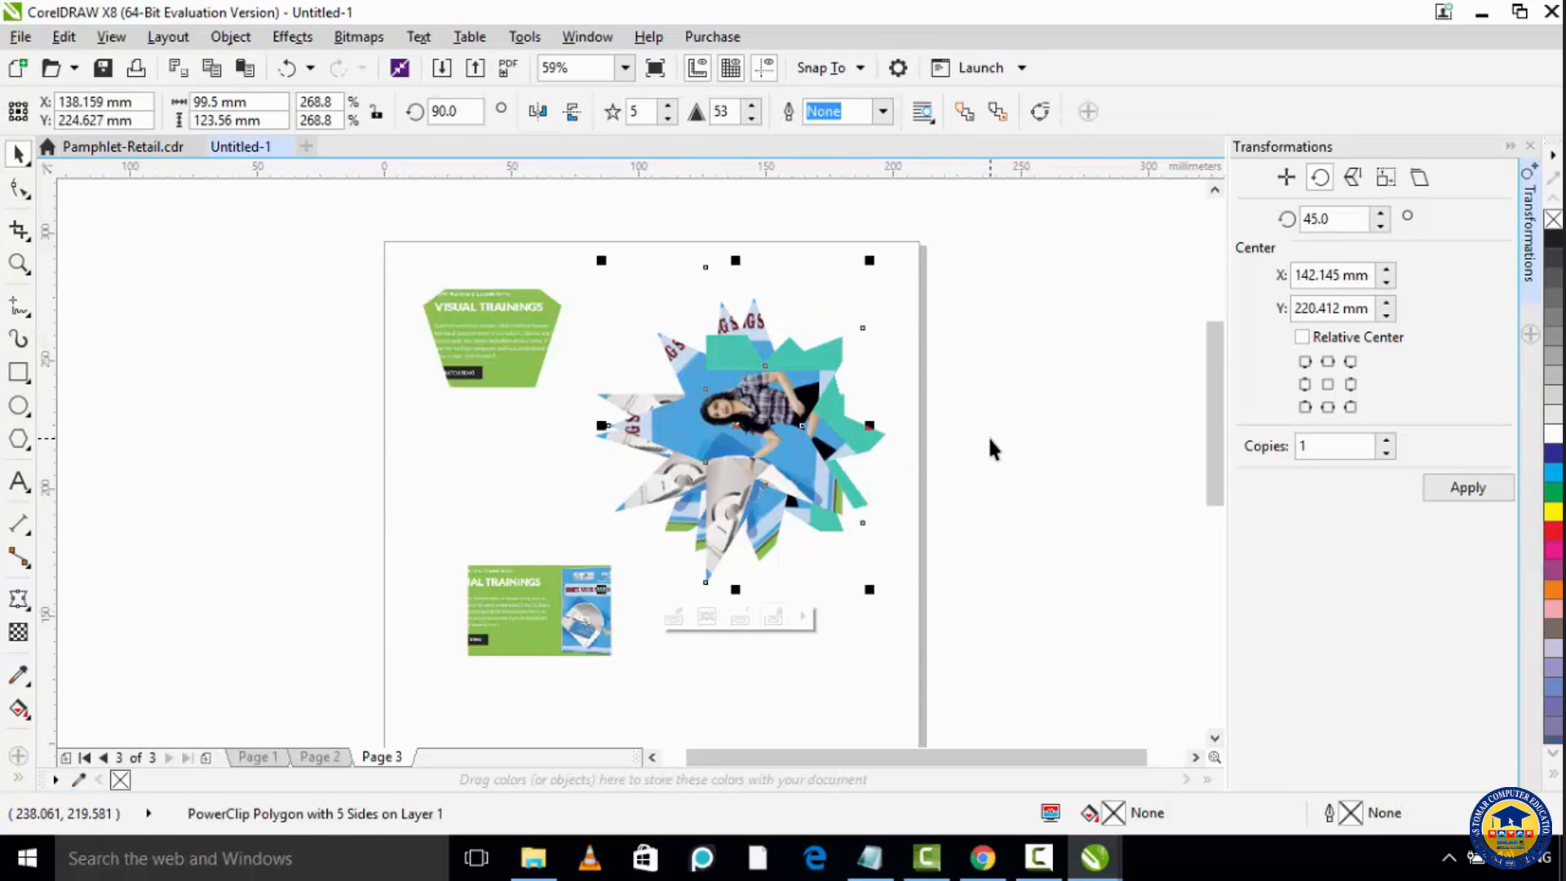
pyautogui.hotkey('ctrl', 'z')
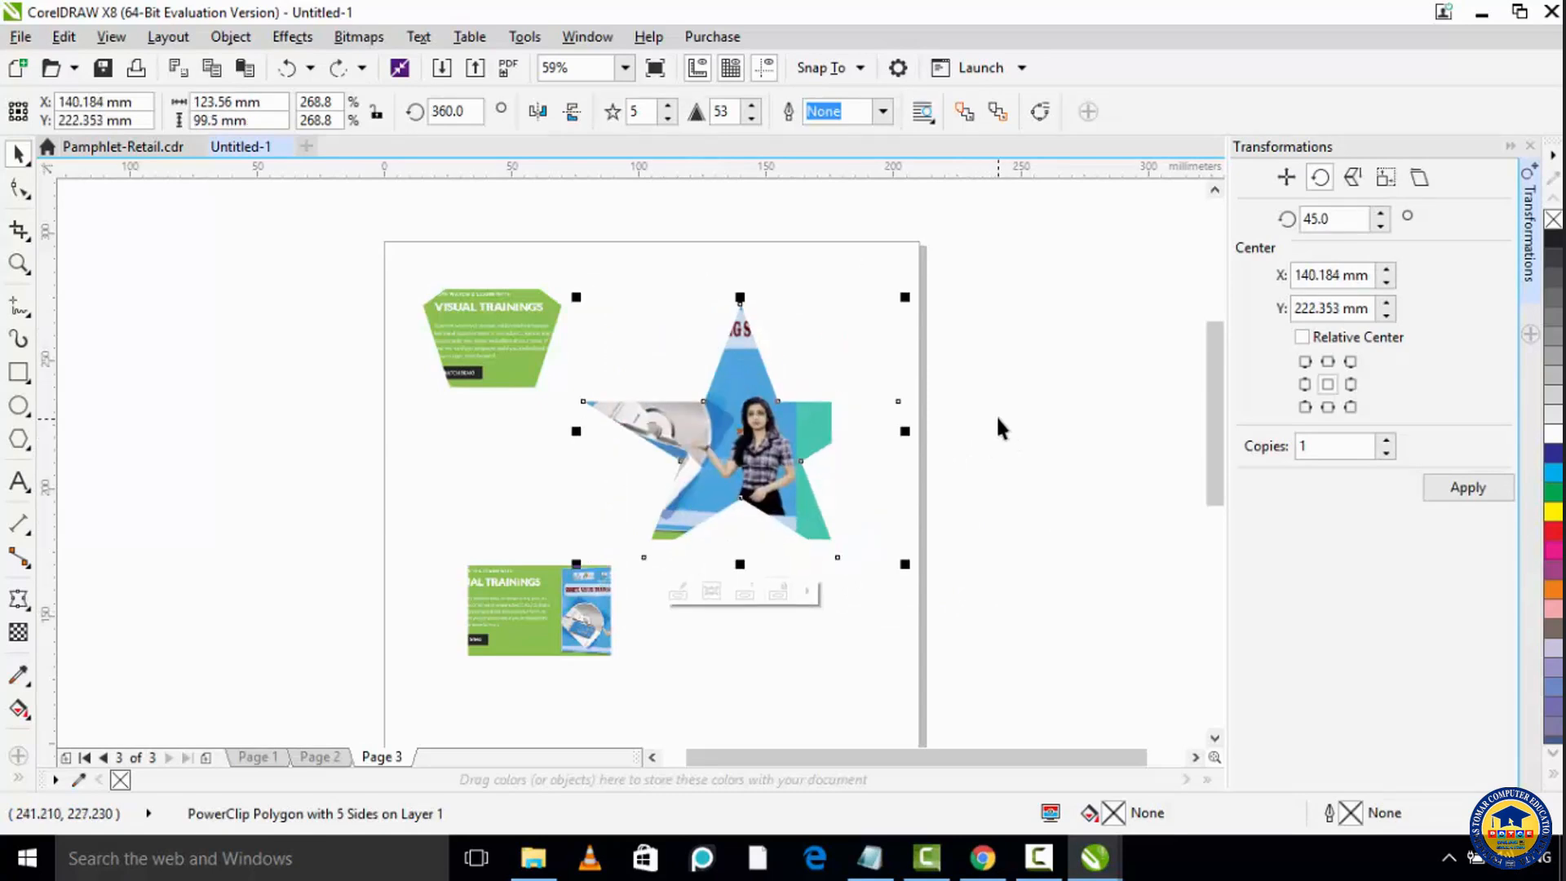
# Step: Scale the star proportionally to 150% twice in succession
pyautogui.click(1353, 181)
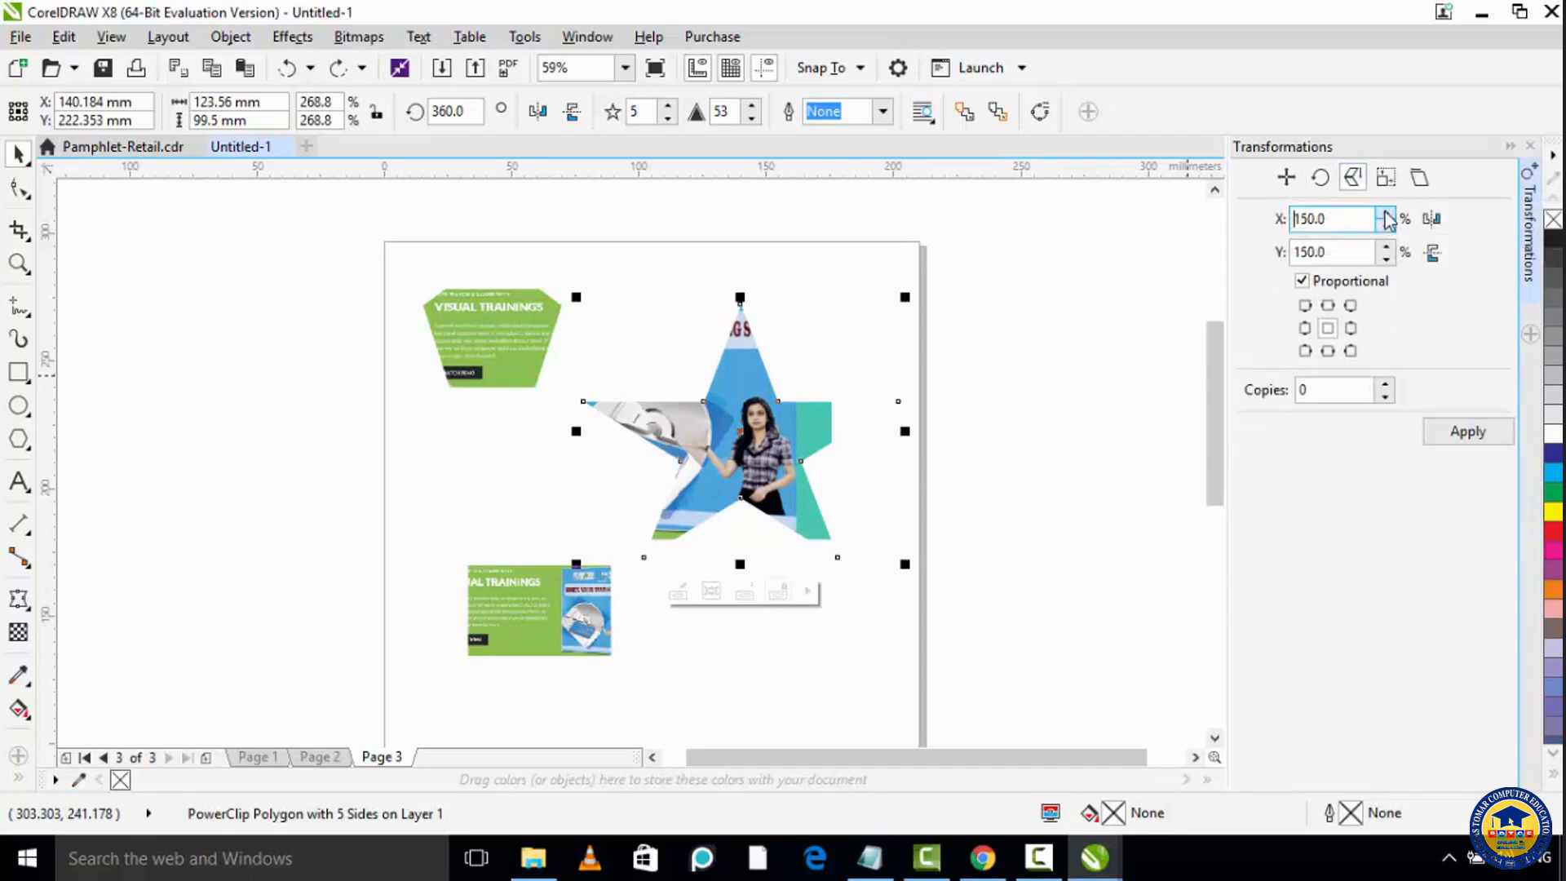
pyautogui.click(1480, 440)
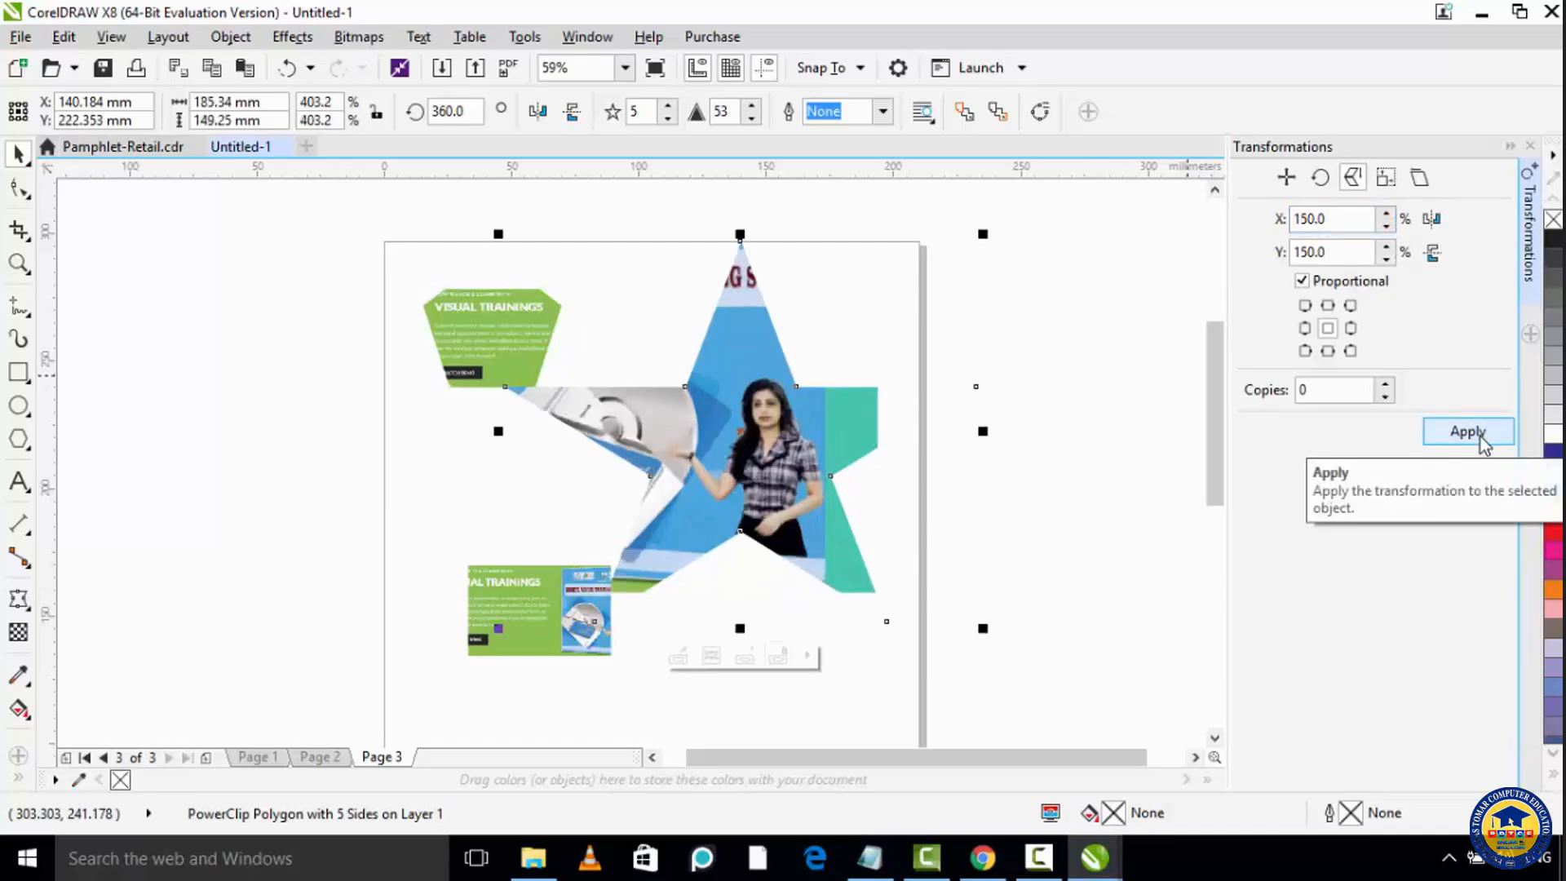
pyautogui.click(1481, 441)
# Step: Scale the star down non-proportionally, ending with 60% in X and 75% in Y, and stretch its width to about 139 mm
pyautogui.click(1303, 282)
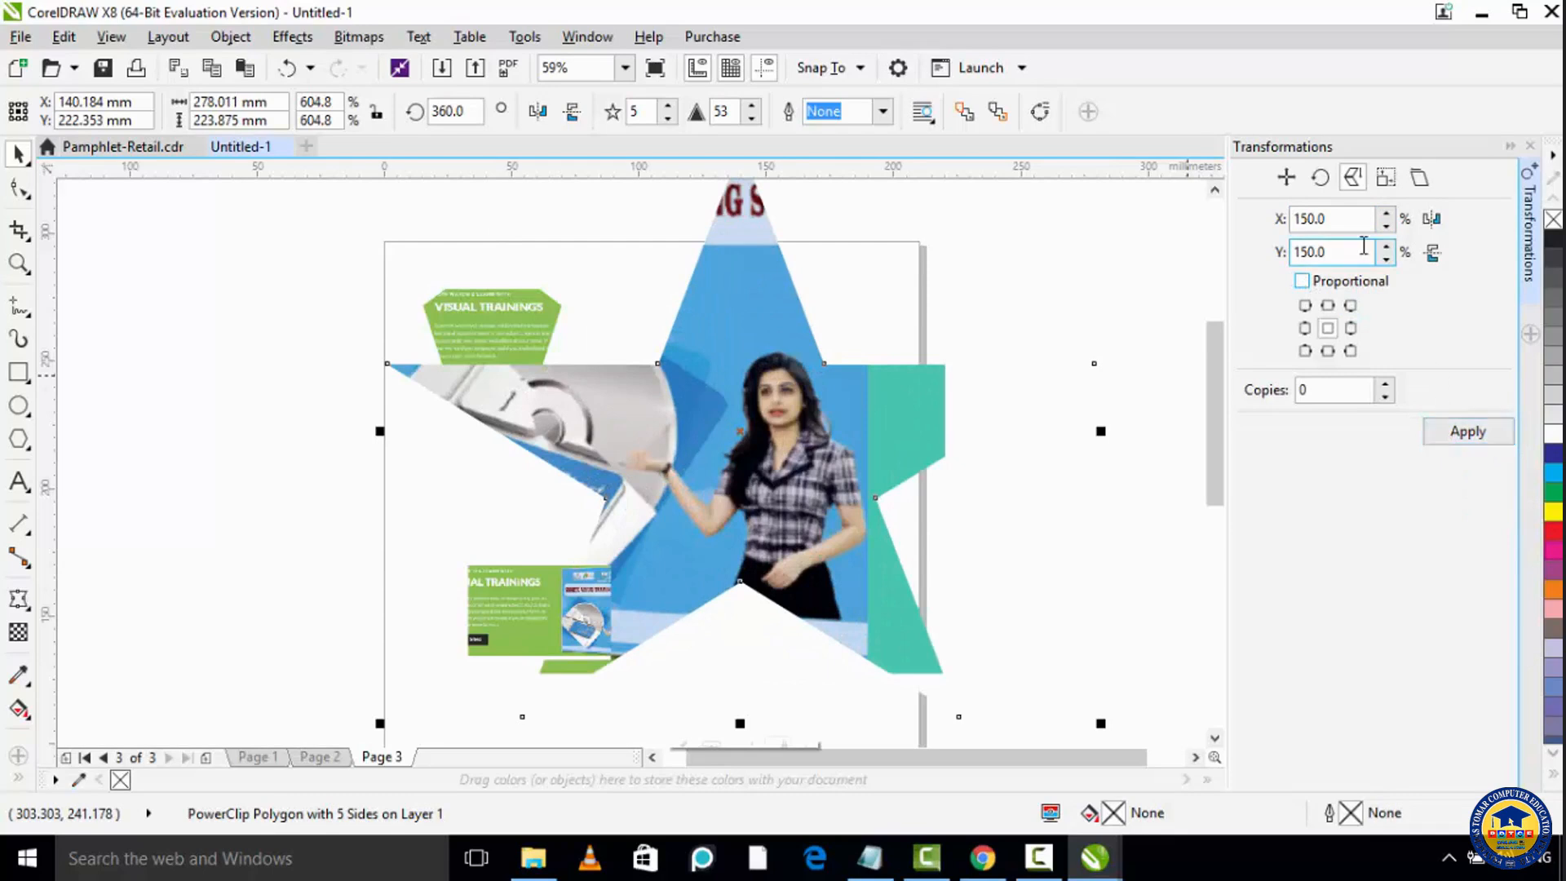
pyautogui.doubleClick(1344, 218)
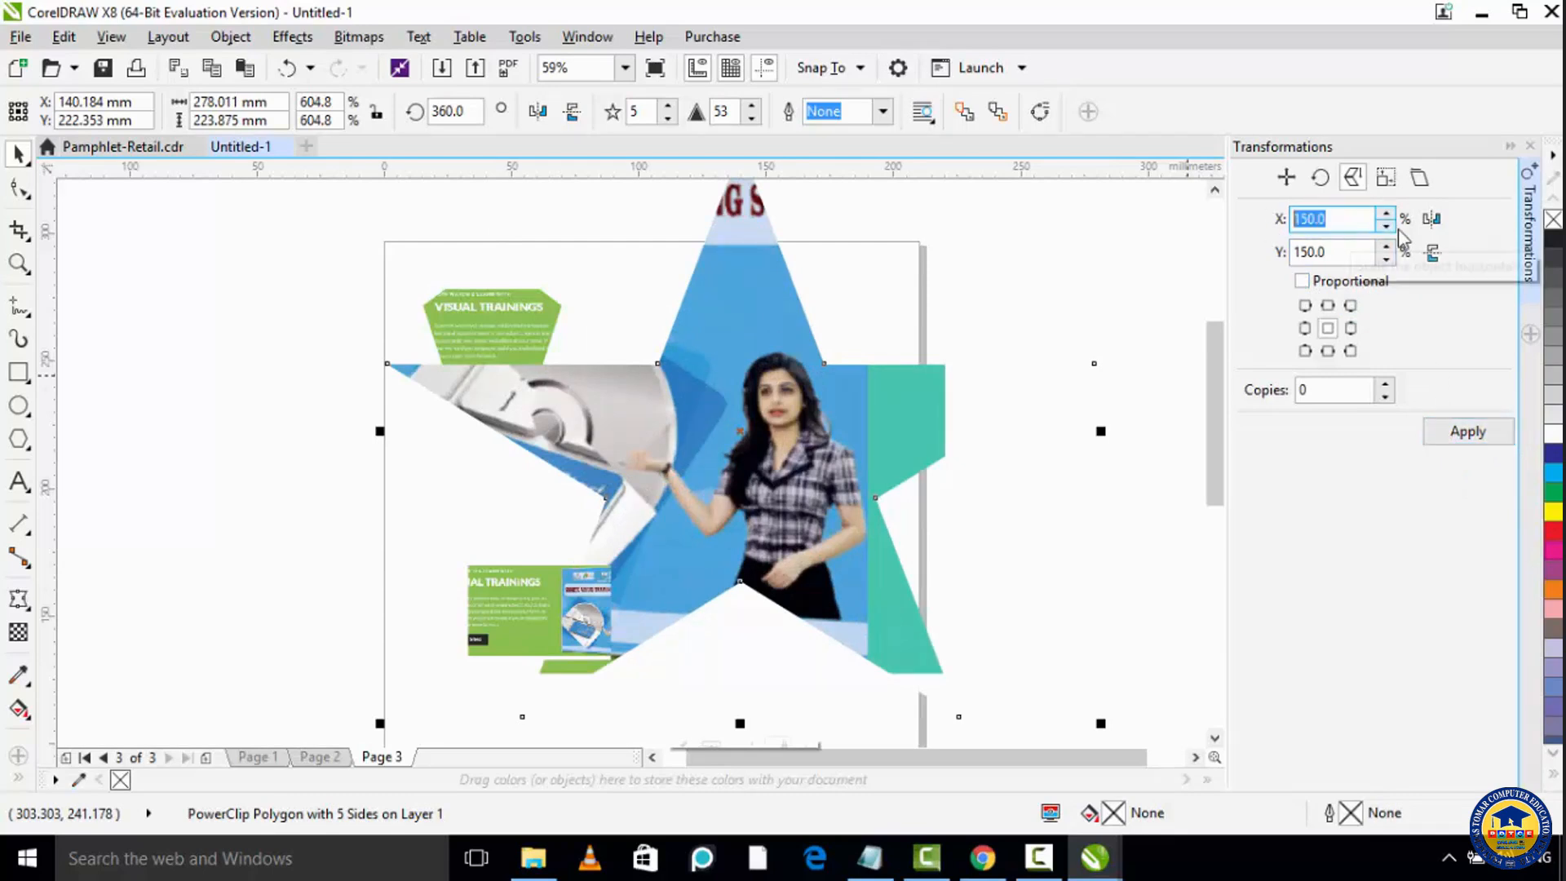
pyautogui.write('100')
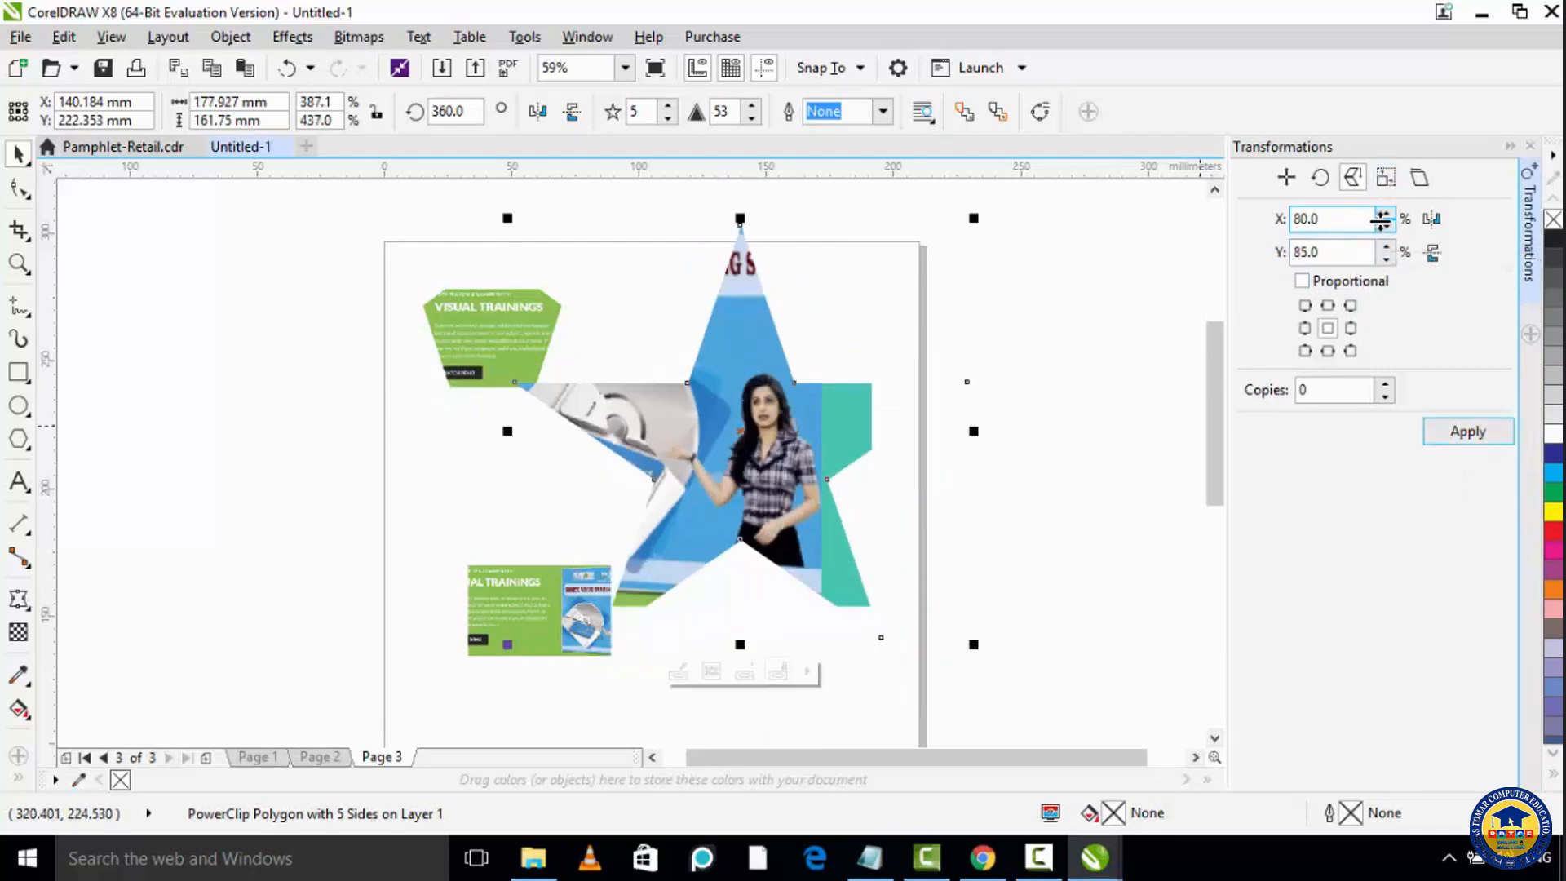
pyautogui.click(1387, 227)
pyautogui.doubleClick(1387, 259)
pyautogui.click(1454, 425)
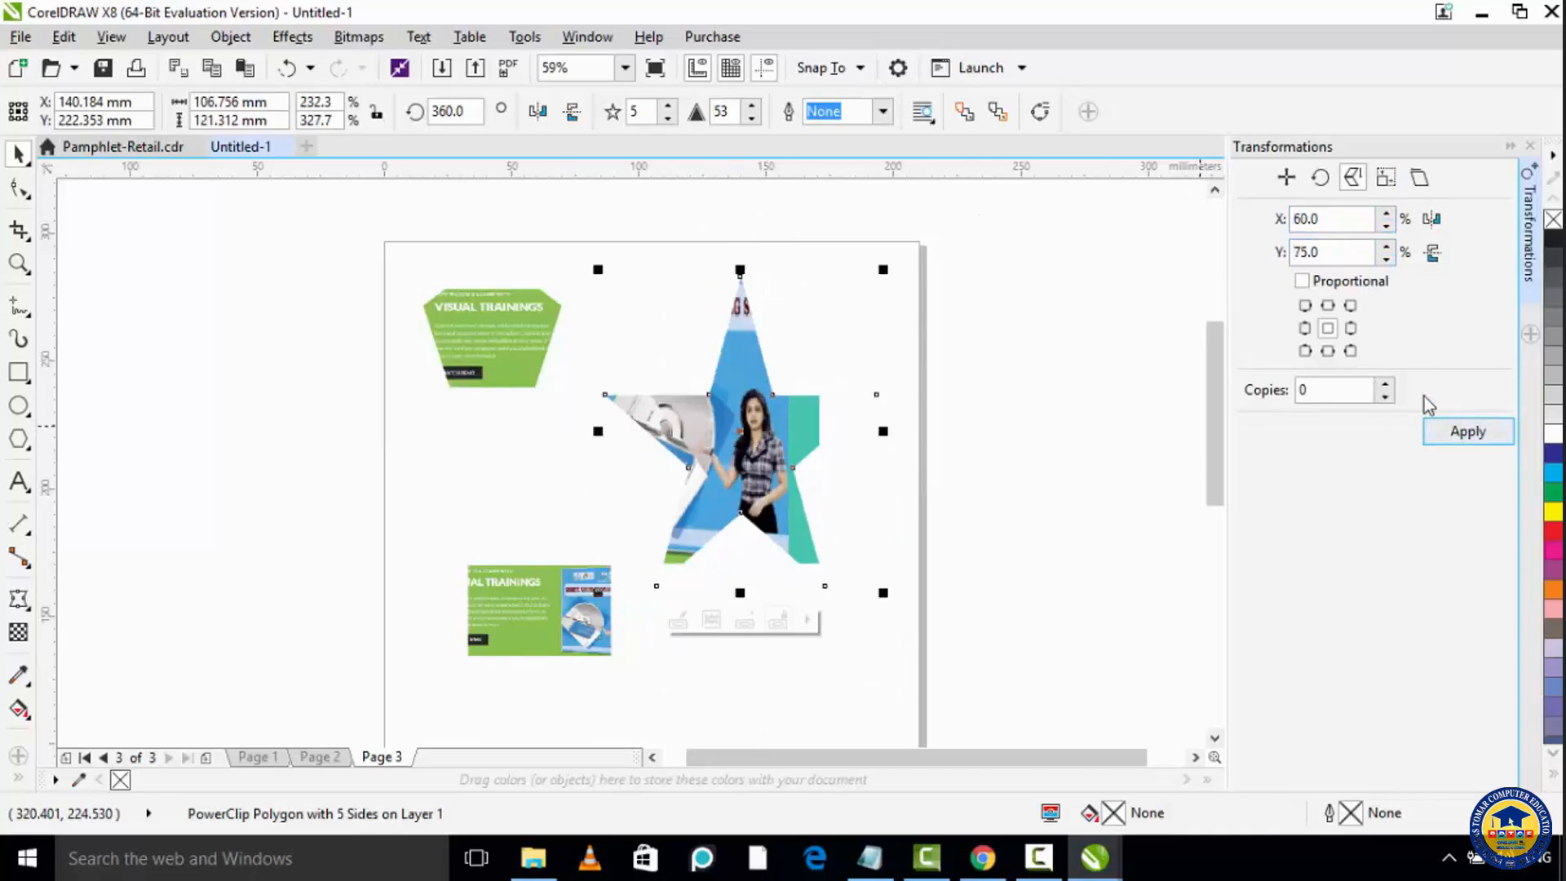
pyautogui.moveTo(889, 431); pyautogui.dragTo(969, 431)
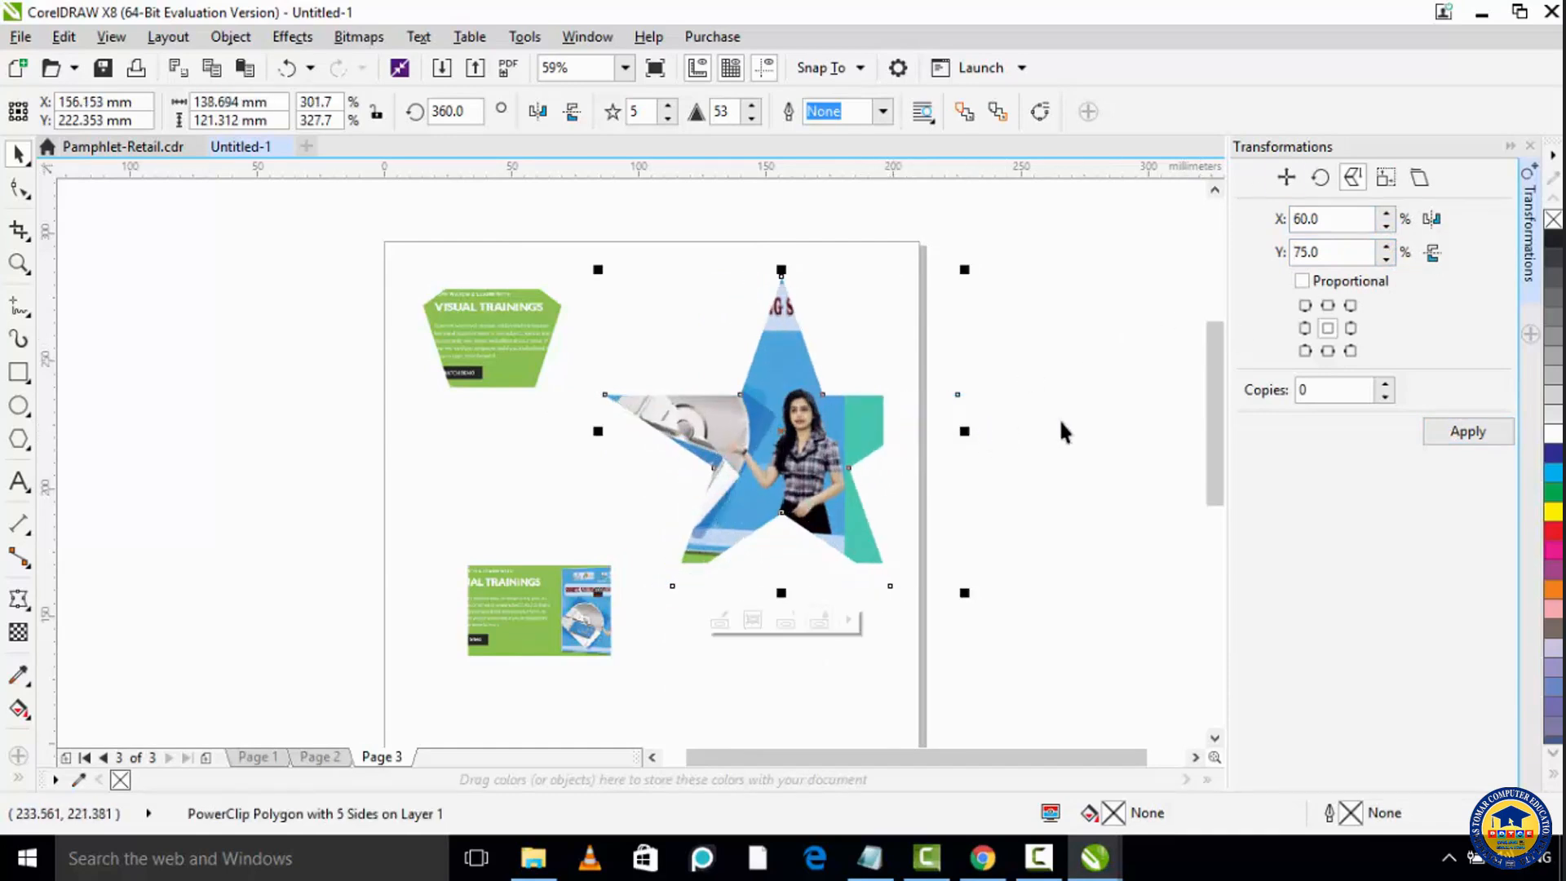
# Step: Resize the star proportionally to 143.98 mm wide and 125.936 mm high
pyautogui.click(1386, 181)
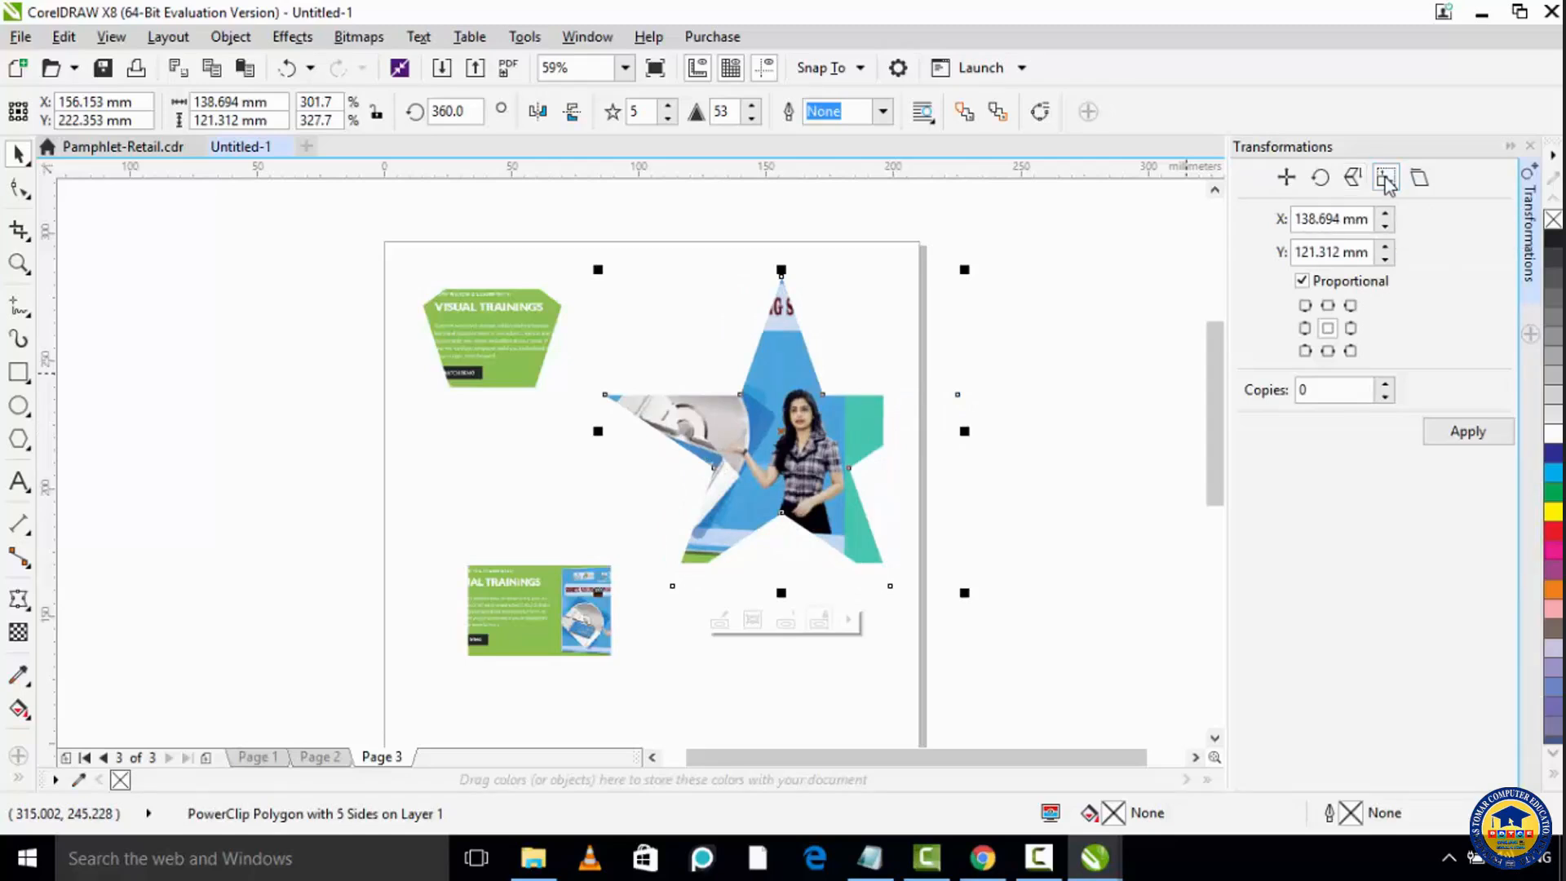
pyautogui.click(1384, 214)
pyautogui.click(1385, 214)
pyautogui.click(1385, 213)
pyautogui.click(1387, 245)
pyautogui.click(1386, 246)
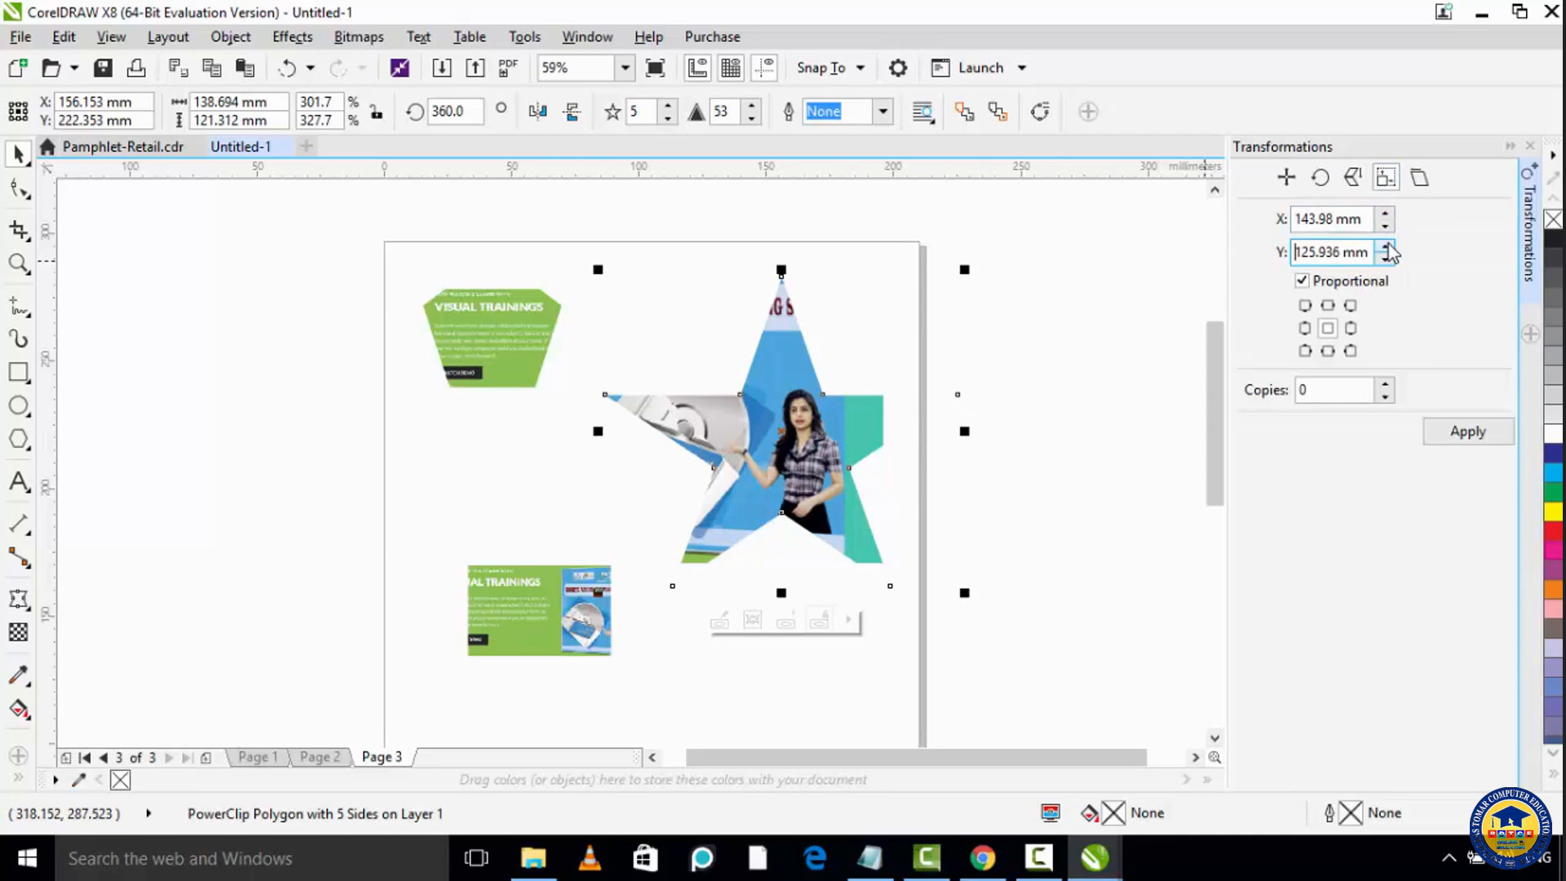
pyautogui.click(1467, 434)
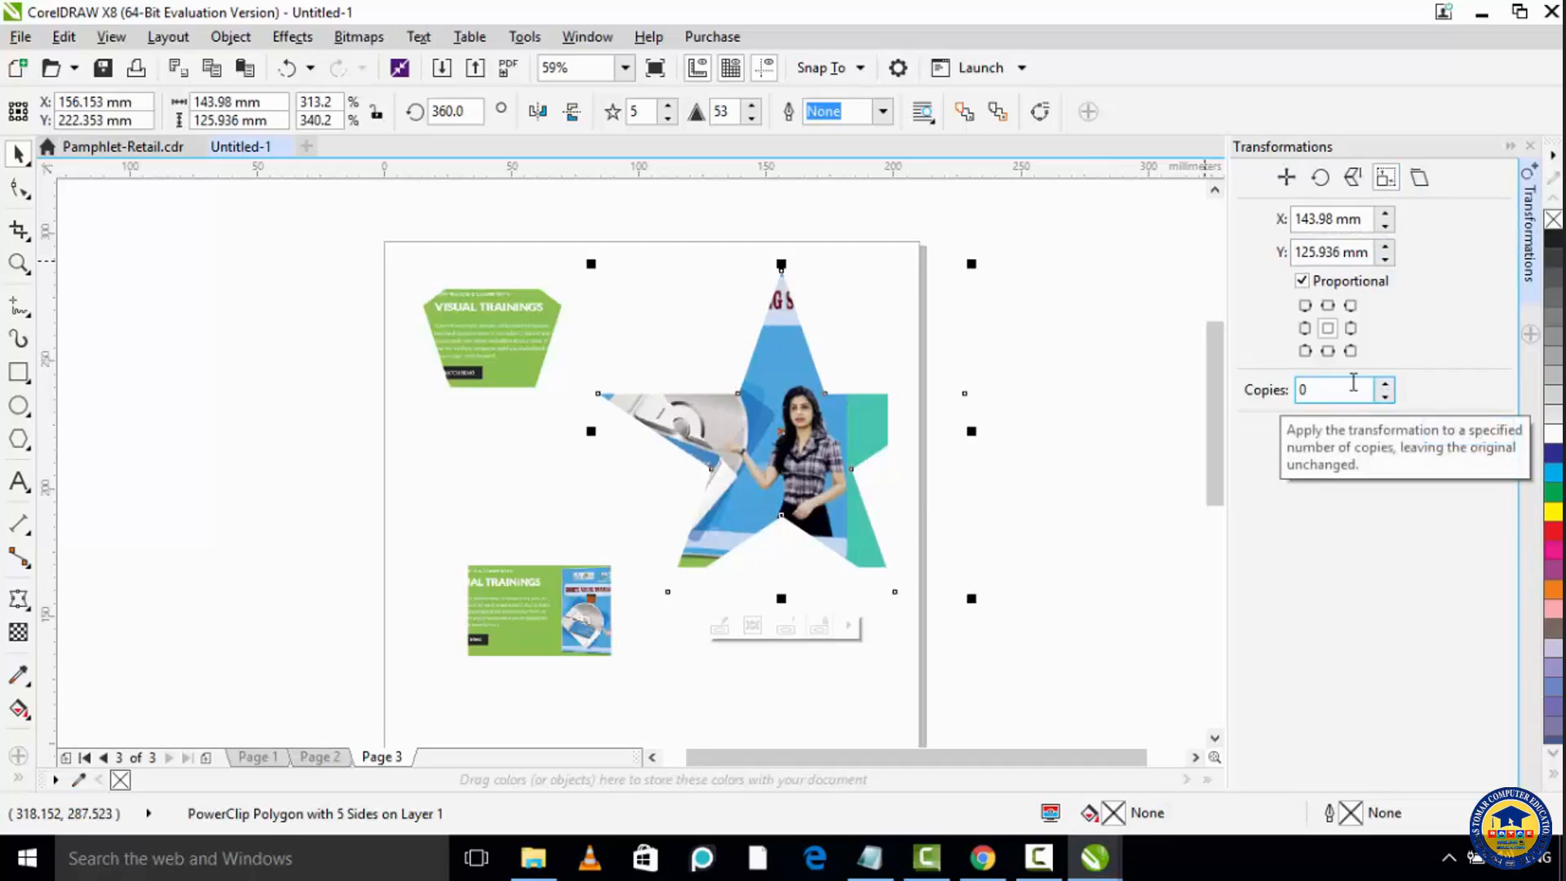
# Step: Create two proportionally resized copies of the star with a width of 151.98 mm and a height of 132.934 mm
pyautogui.click(1385, 383)
pyautogui.click(1385, 383)
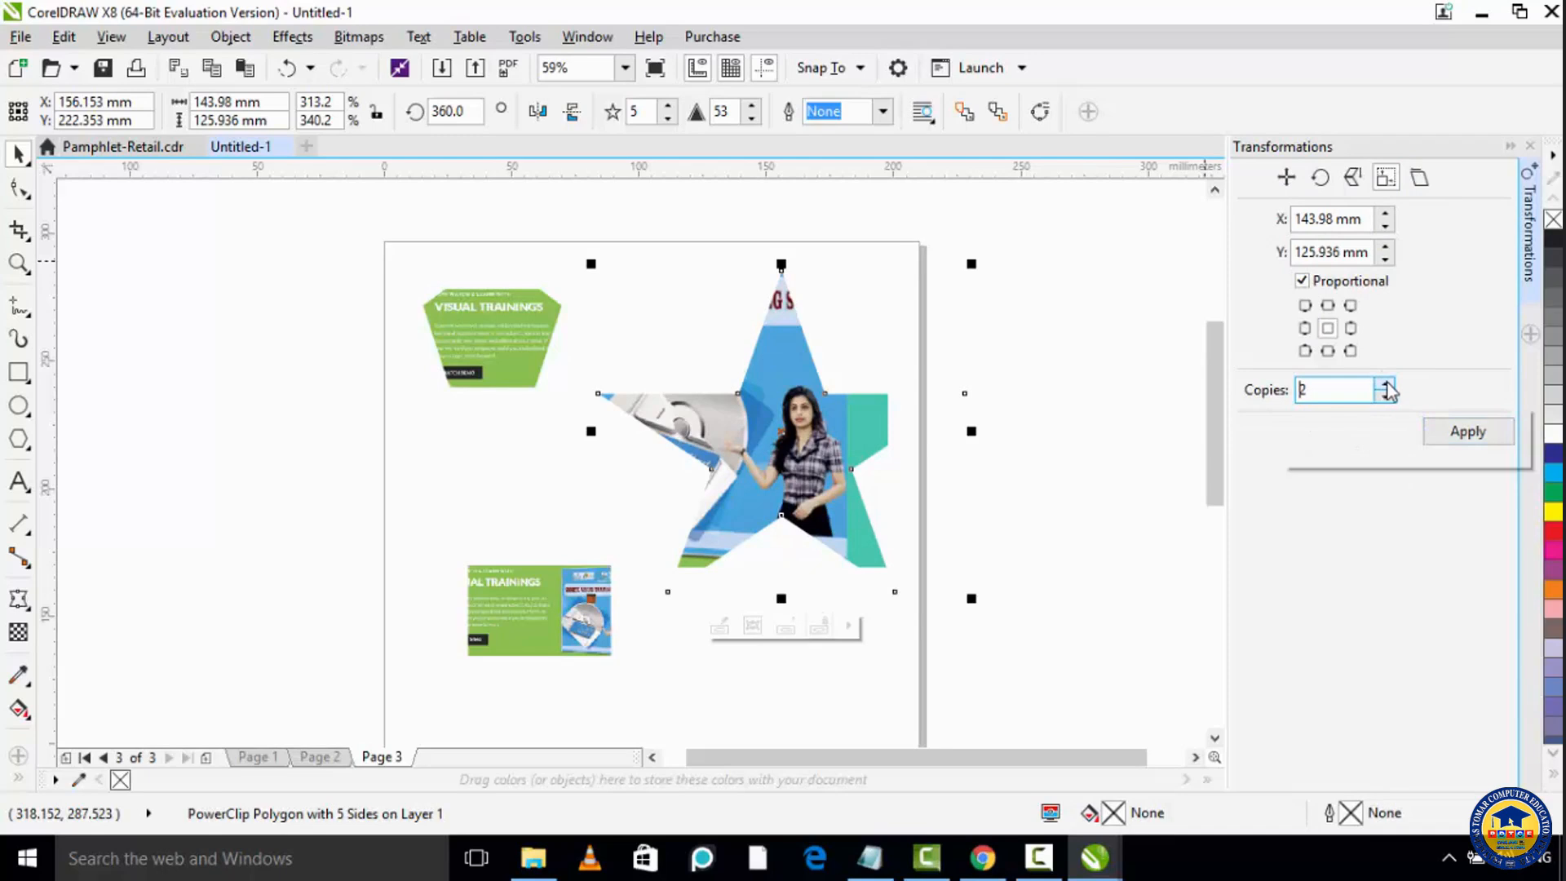
pyautogui.click(1386, 214)
pyautogui.click(1385, 214)
pyautogui.click(1385, 213)
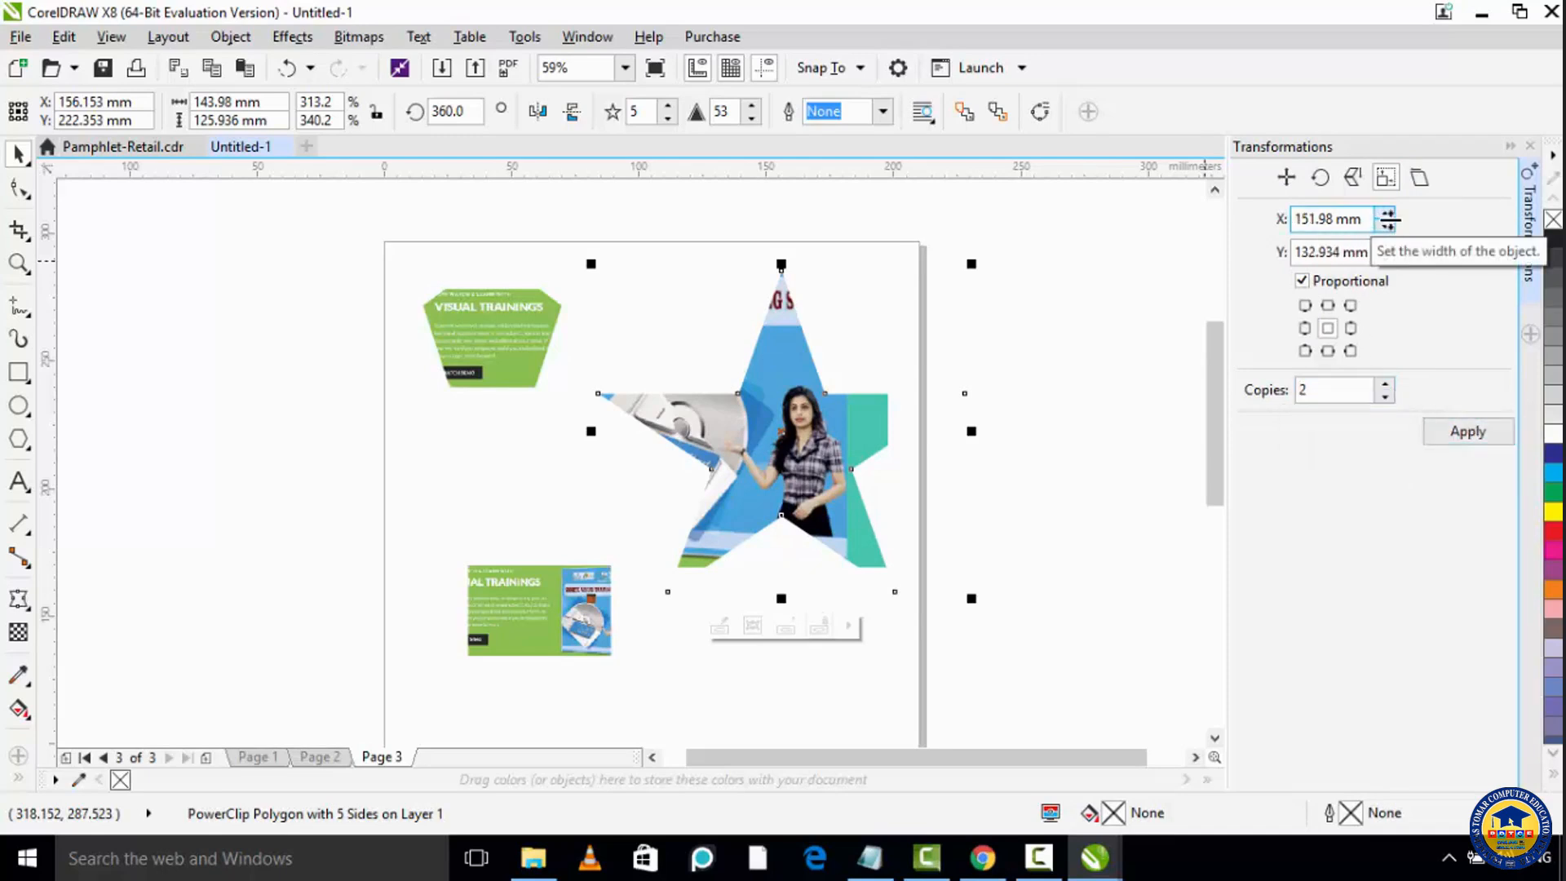
pyautogui.click(1468, 431)
# Step: Spread the original star and its two enlarged copies apart so each one can be seen separately
pyautogui.moveTo(988, 430); pyautogui.dragTo(1061, 410)
pyautogui.moveTo(789, 437); pyautogui.dragTo(943, 614)
pyautogui.moveTo(745, 420); pyautogui.dragTo(681, 352)
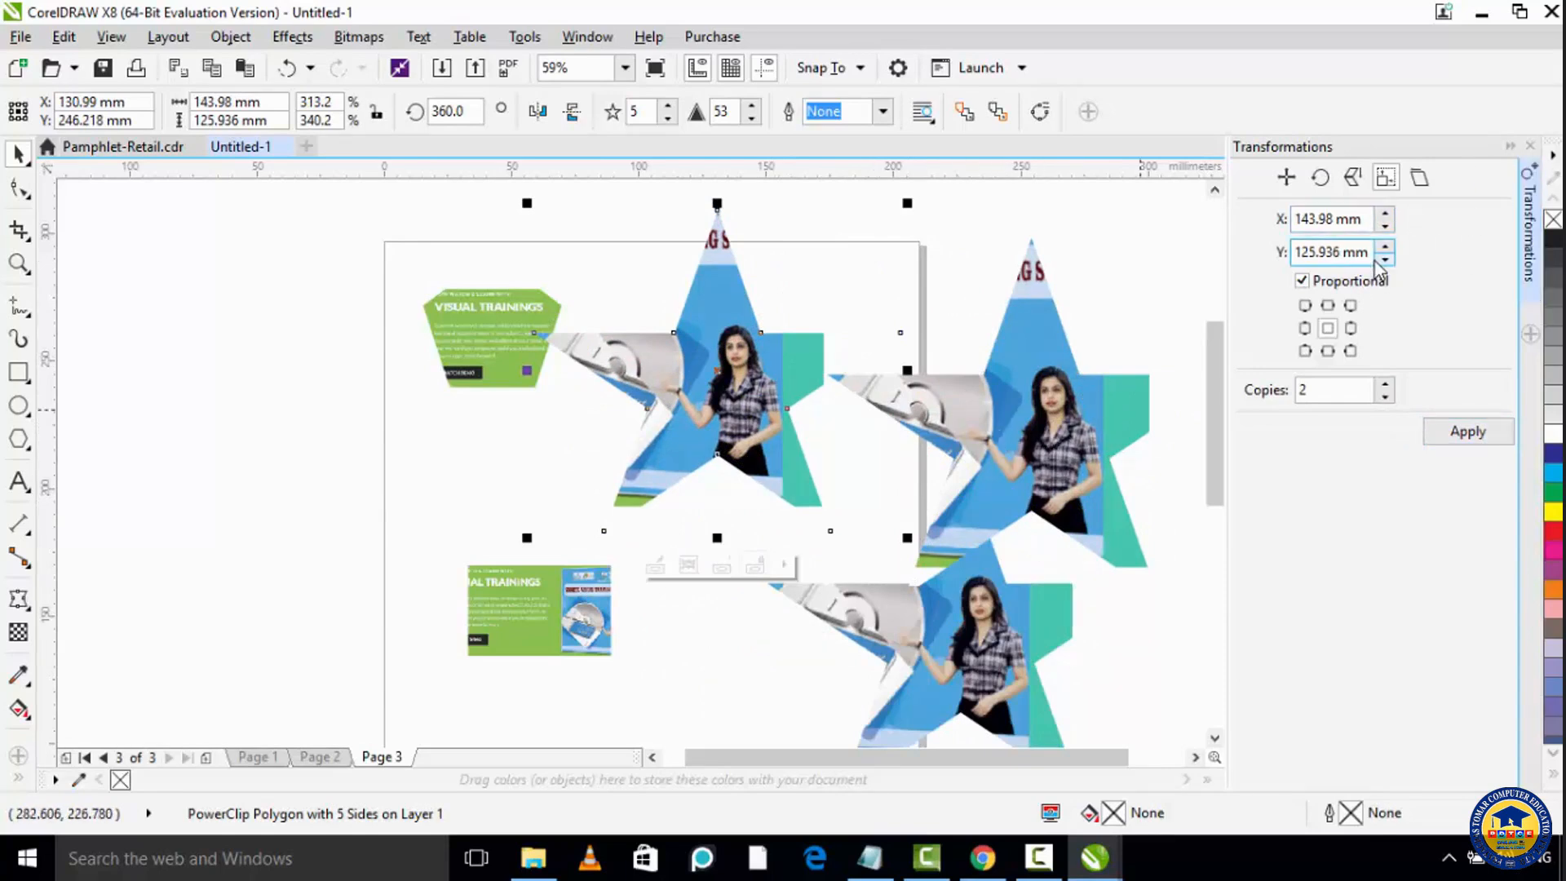
# Step: Skew the original star by 20 degrees in X and 15 degrees in Y
pyautogui.click(1420, 184)
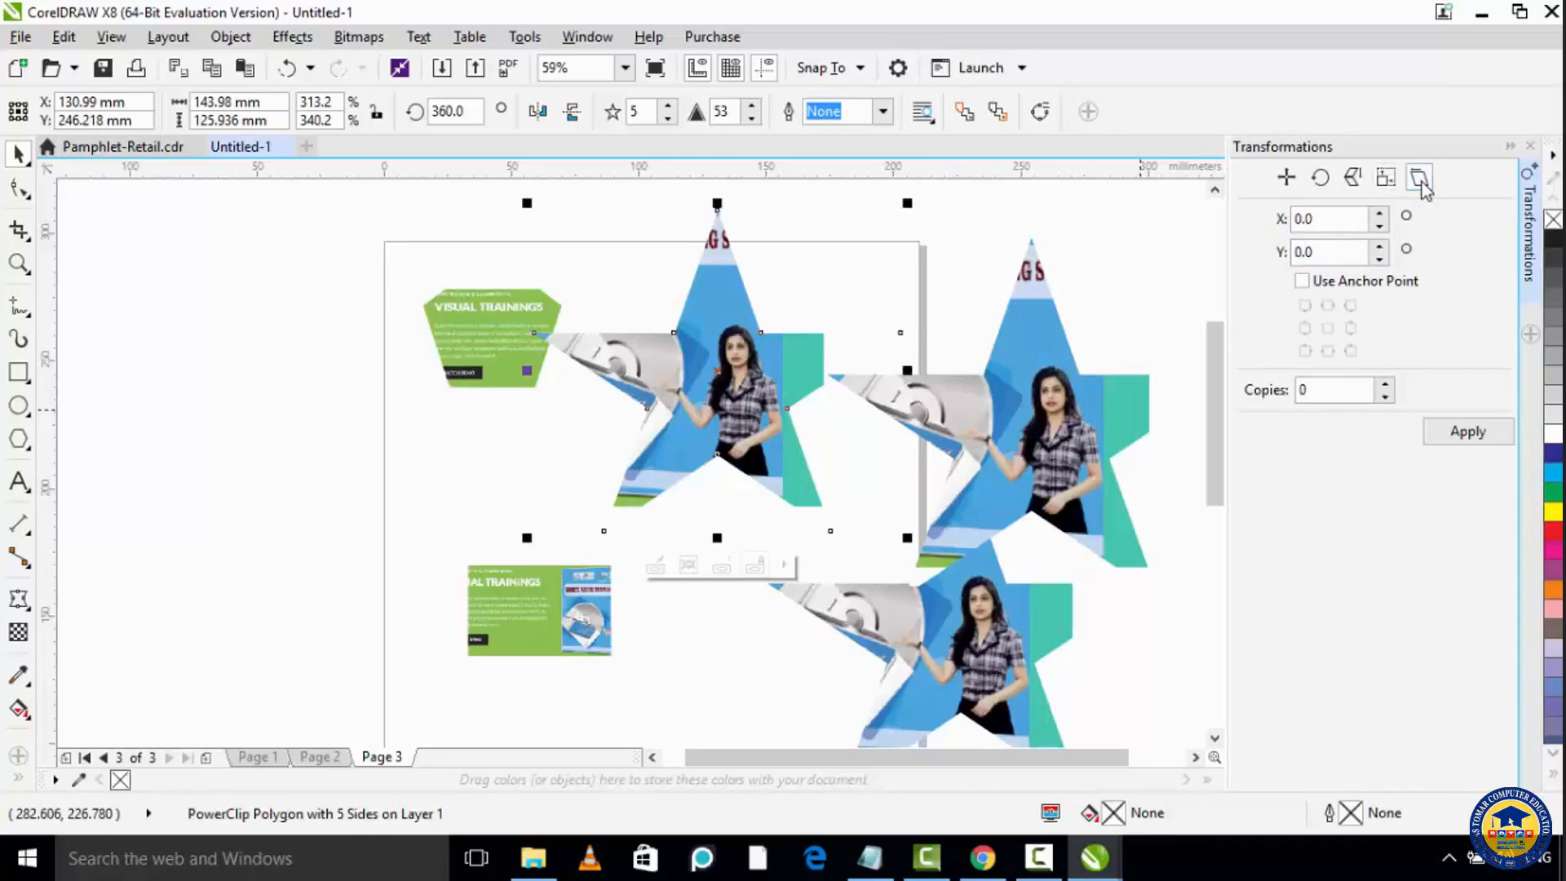
pyautogui.click(1379, 213)
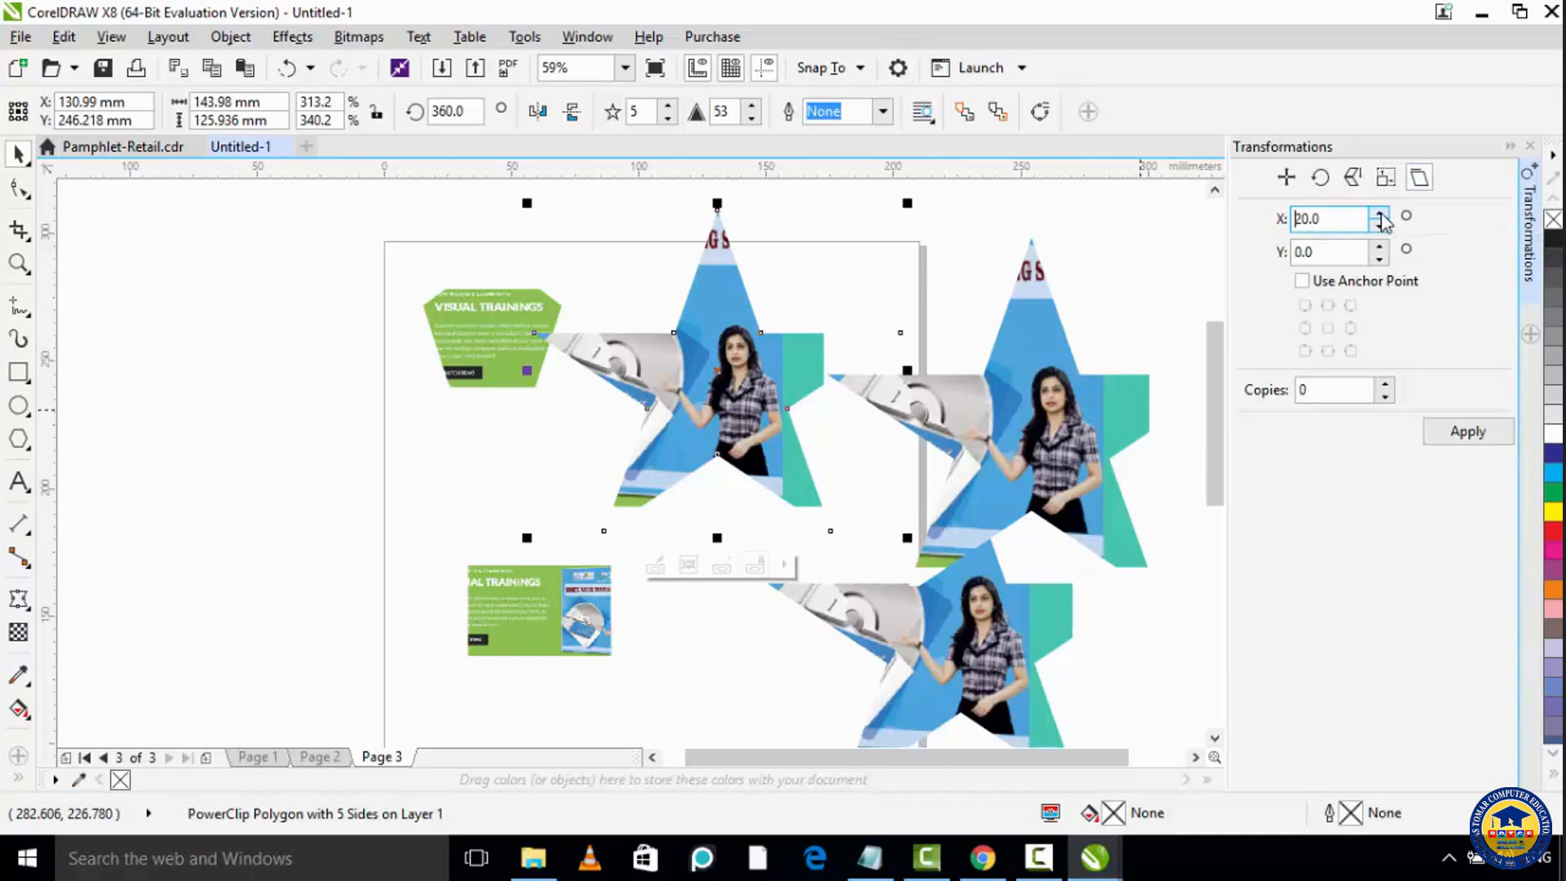
pyautogui.tripleClick(1380, 248)
pyautogui.click(1442, 435)
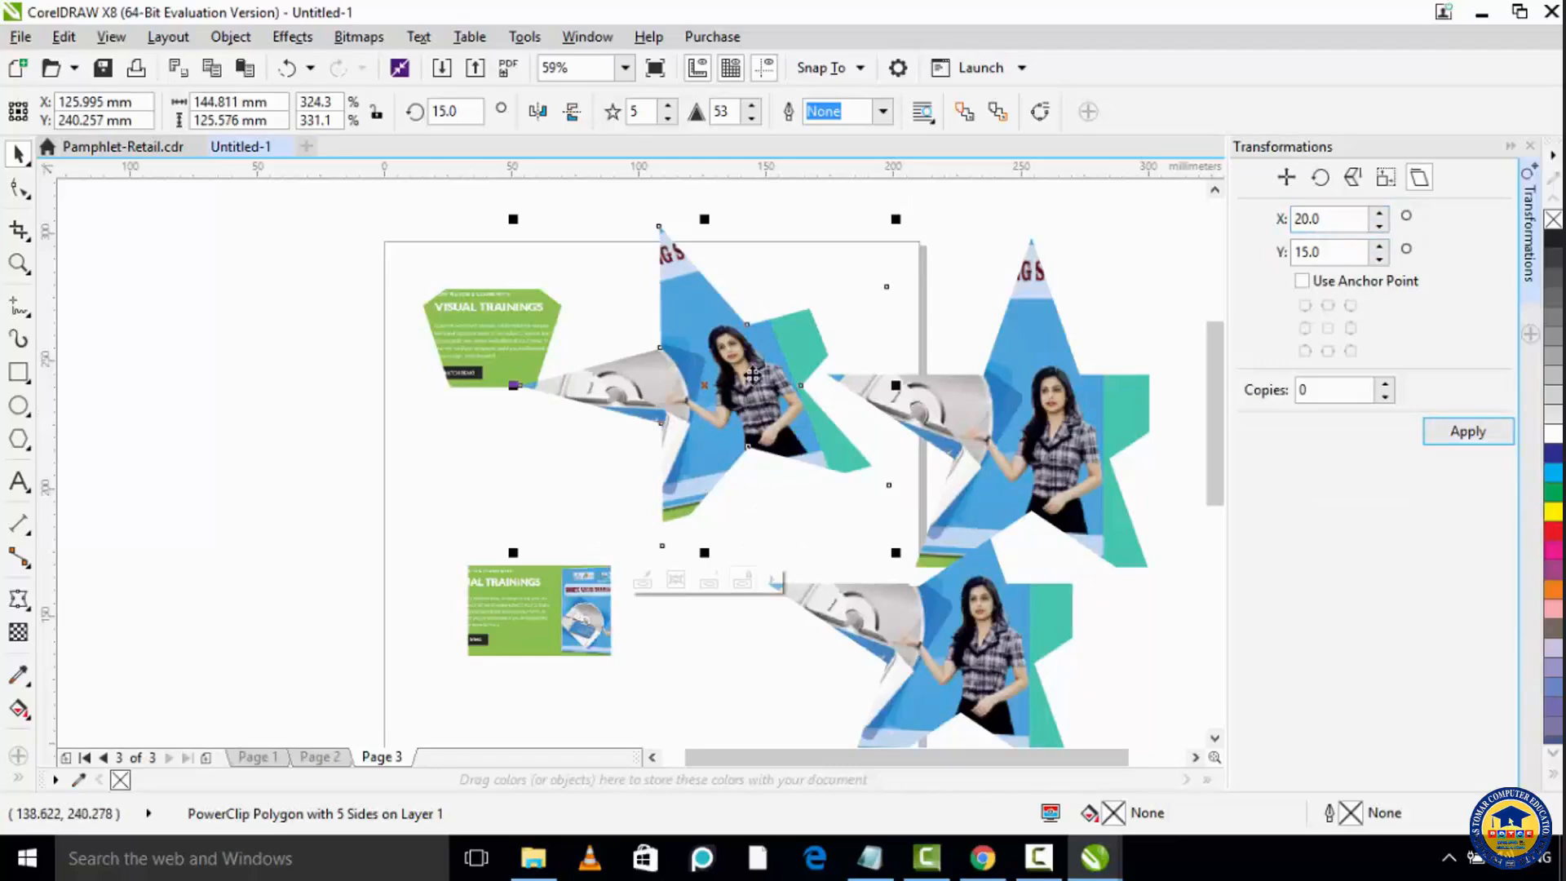
# Step: Create three skewed copies of the star using 45 degrees in X and 30 degrees in Y
pyautogui.doubleClick(1321, 390)
pyautogui.write('3')
pyautogui.click(1379, 213)
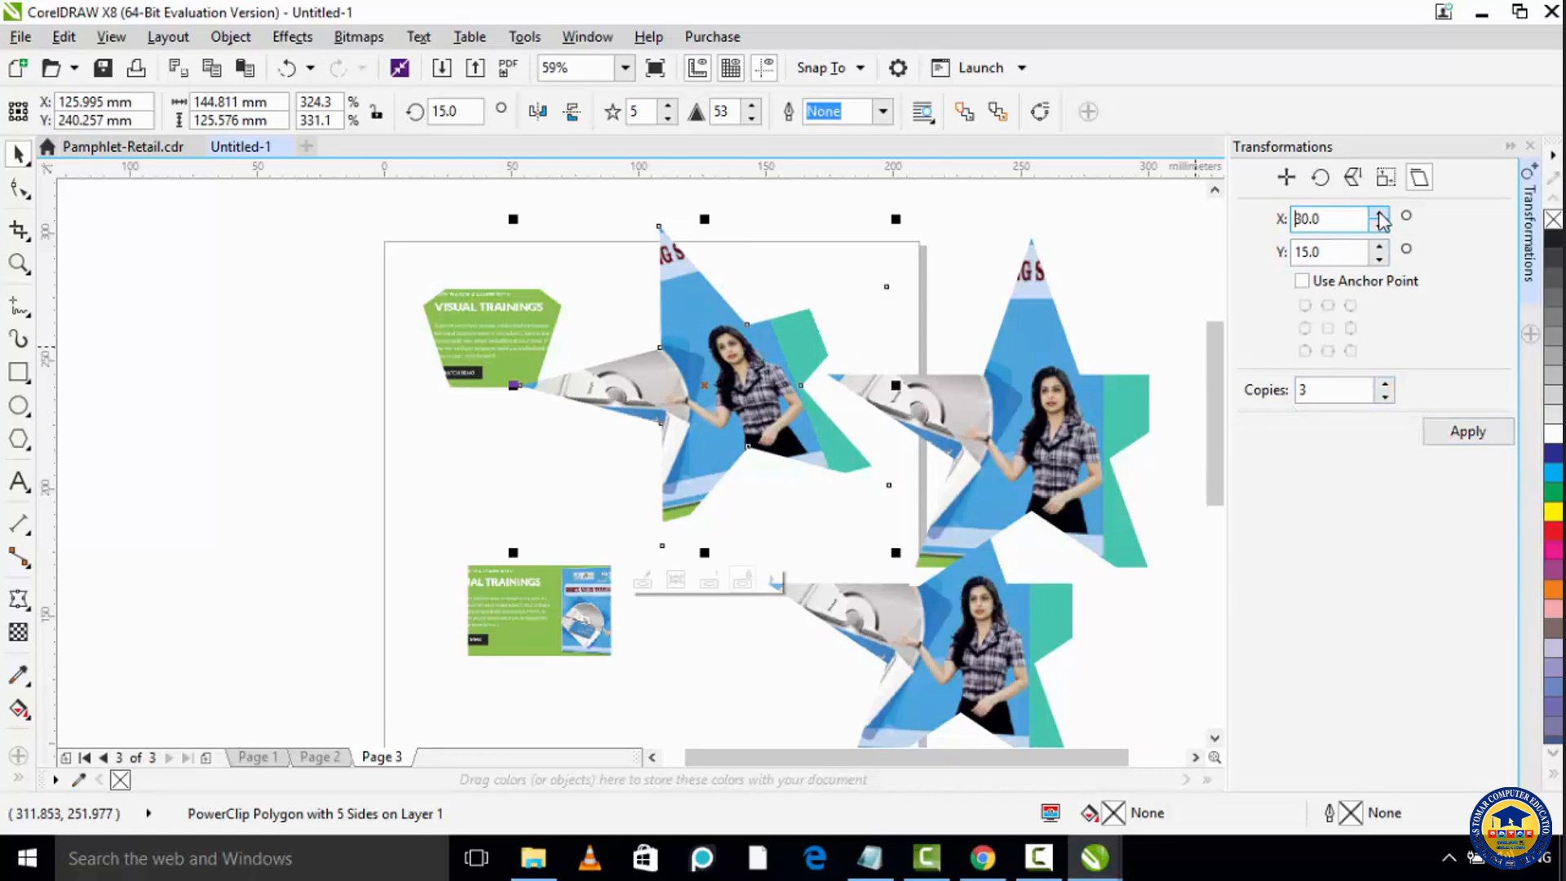
pyautogui.click(1379, 246)
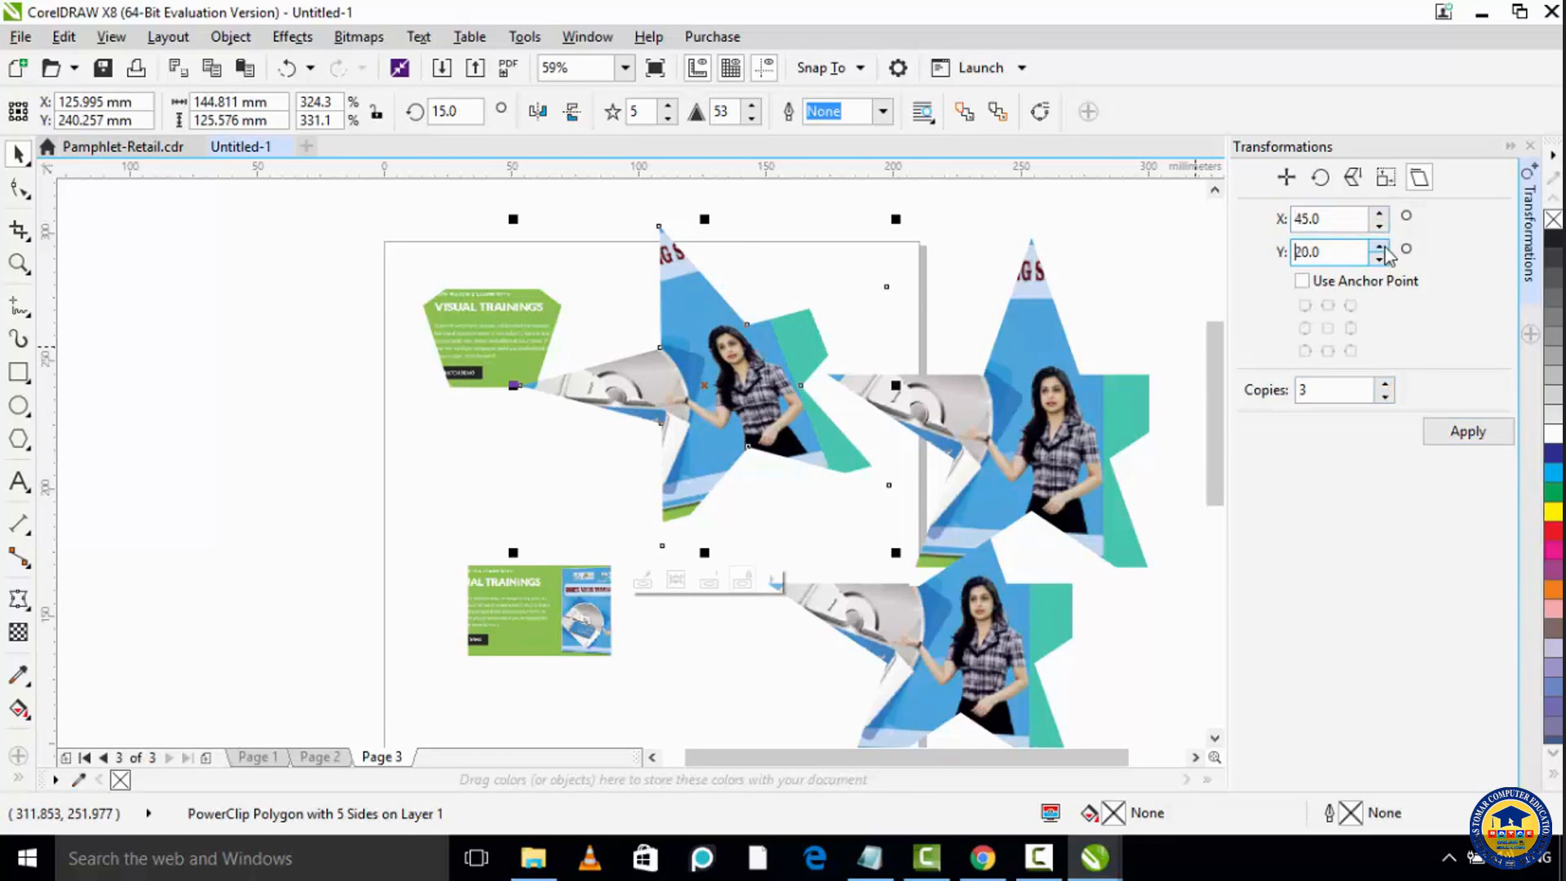
pyautogui.click(1466, 430)
# Step: Move the skewed copies away from the original star to separate them across the drawing area
pyautogui.moveTo(738, 359); pyautogui.dragTo(821, 525)
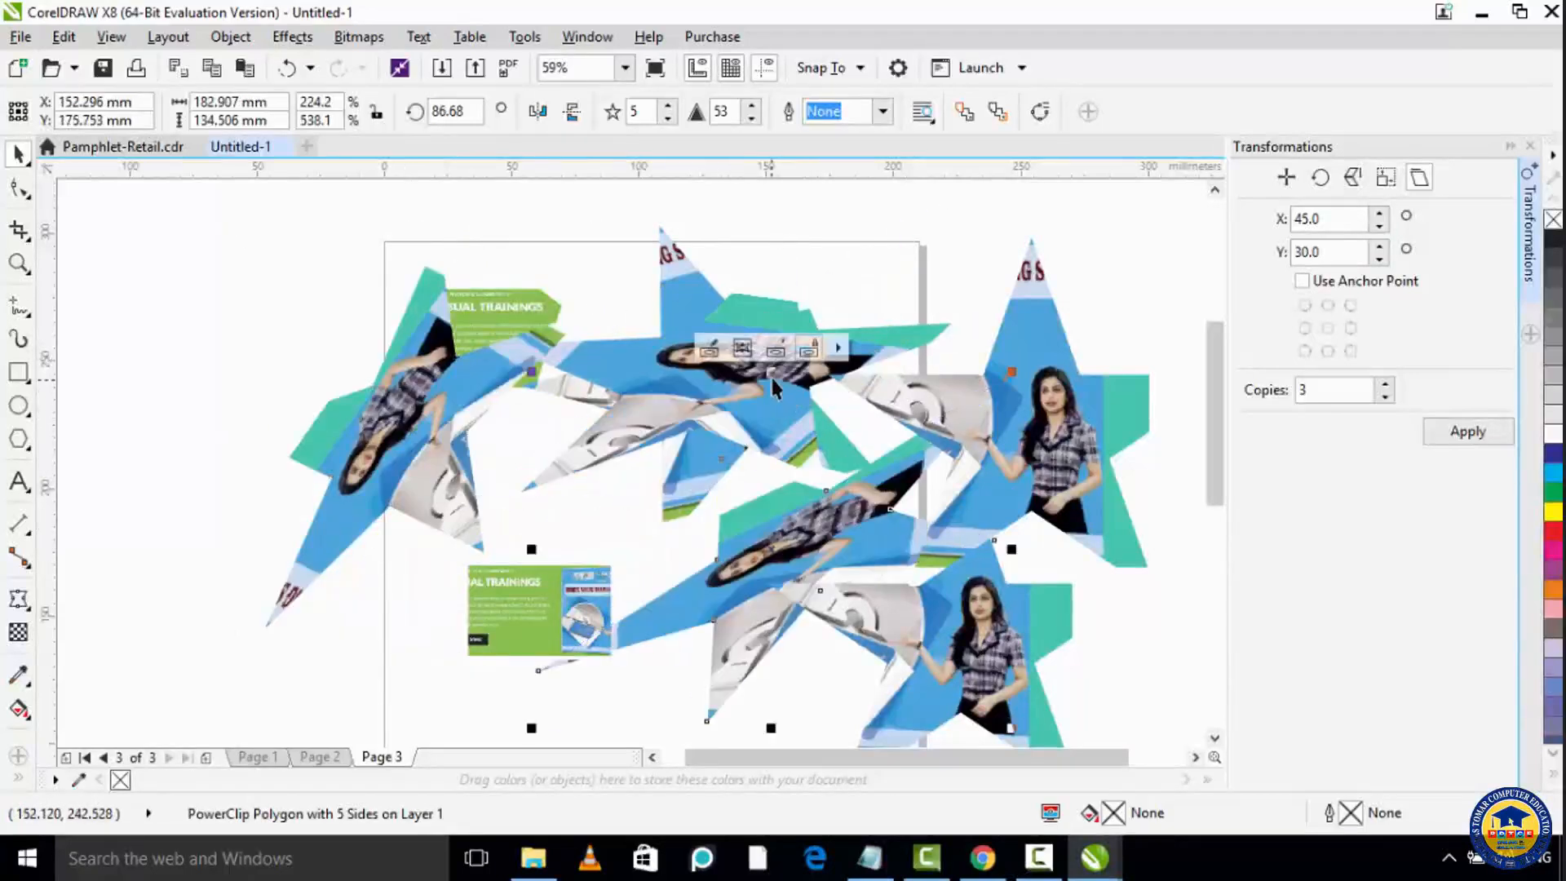
pyautogui.moveTo(769, 375); pyautogui.dragTo(1015, 229)
pyautogui.scroll(-3, 806, 375)
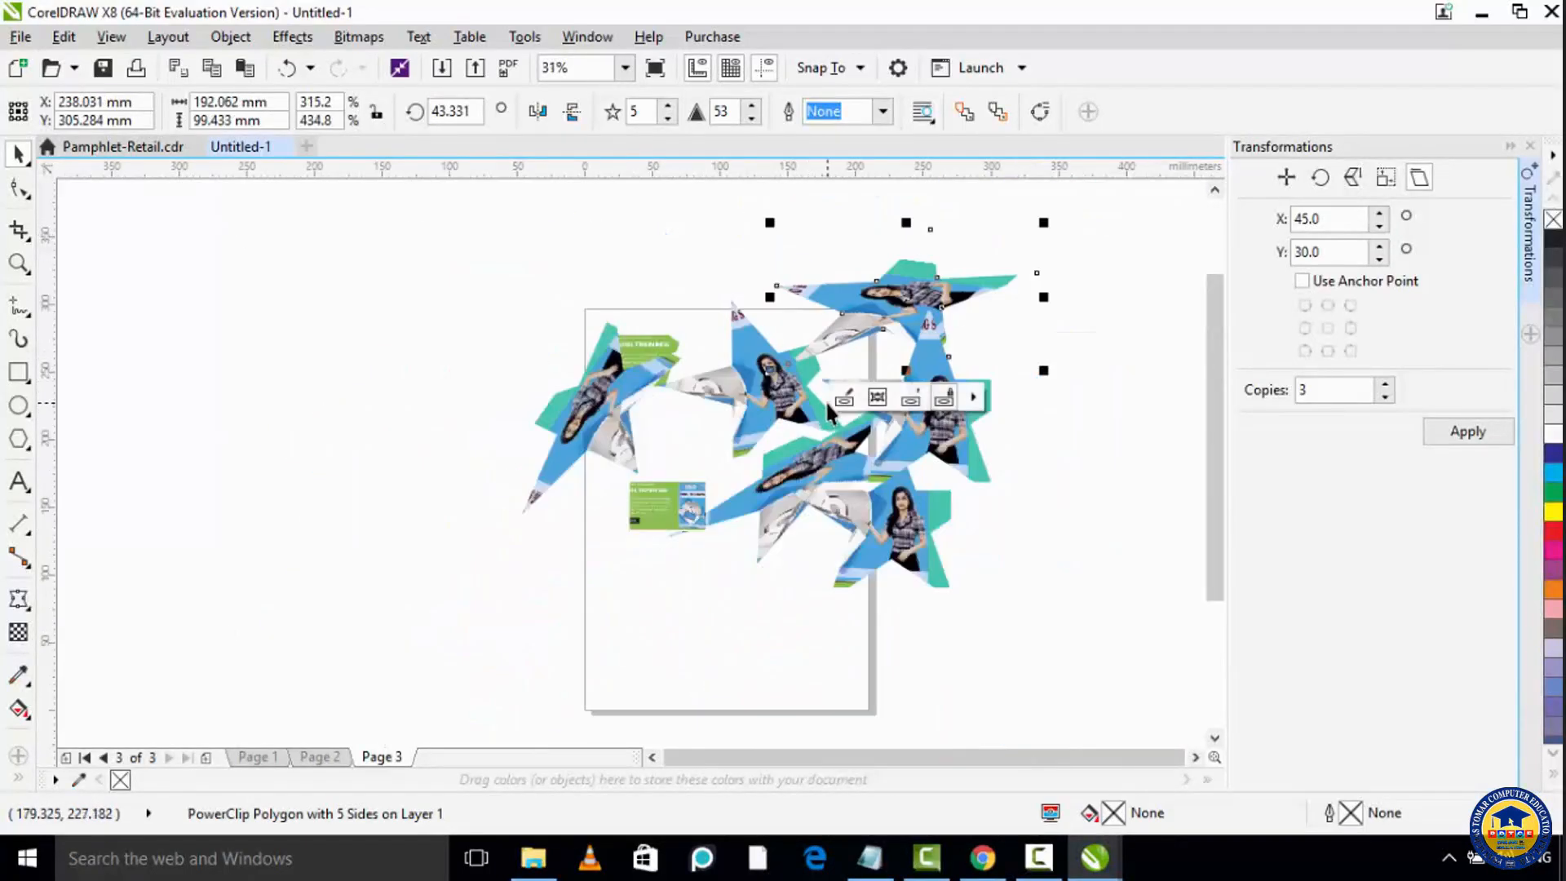